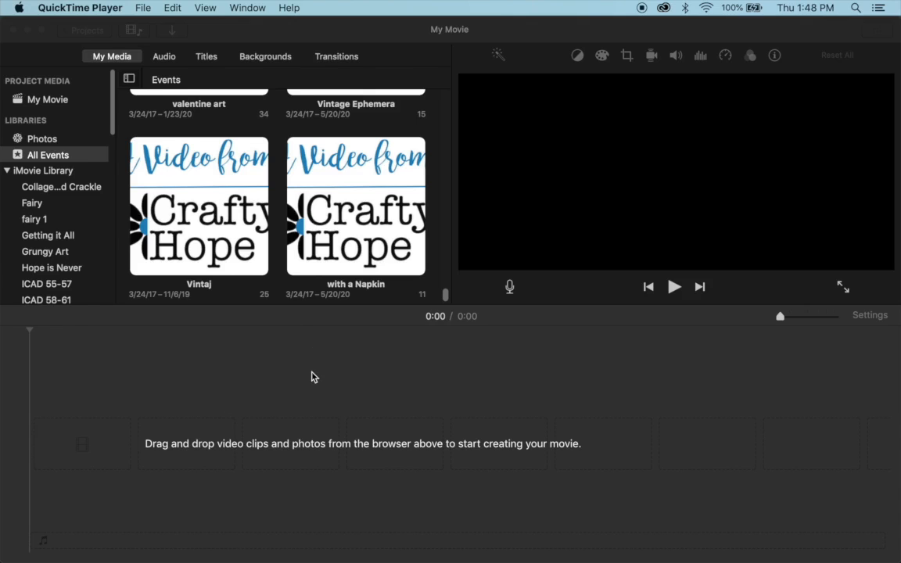
Add the video MAH01124.MP4 from the "b- dylusions - believe" Finder folder to the empty iMovie timeline.
key("ctrl+Up")
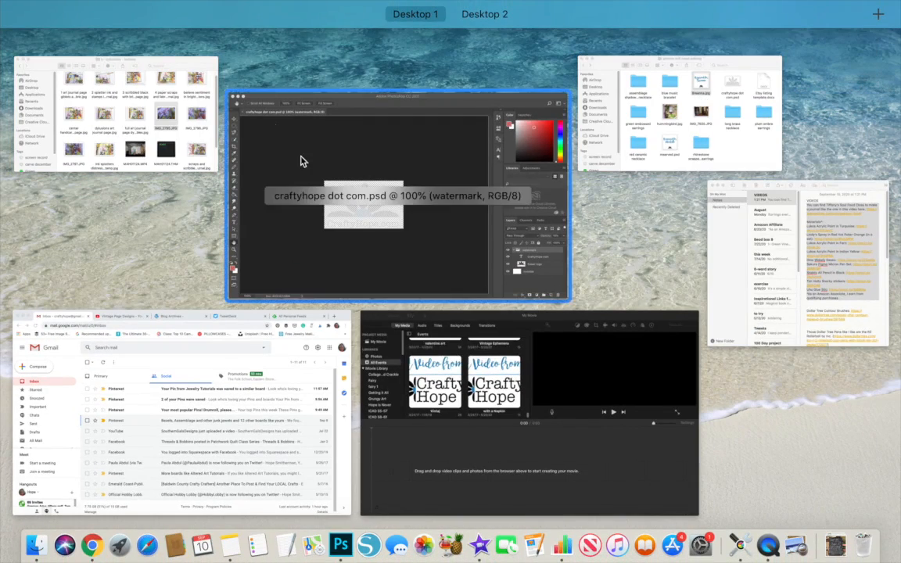
left_click(121, 131)
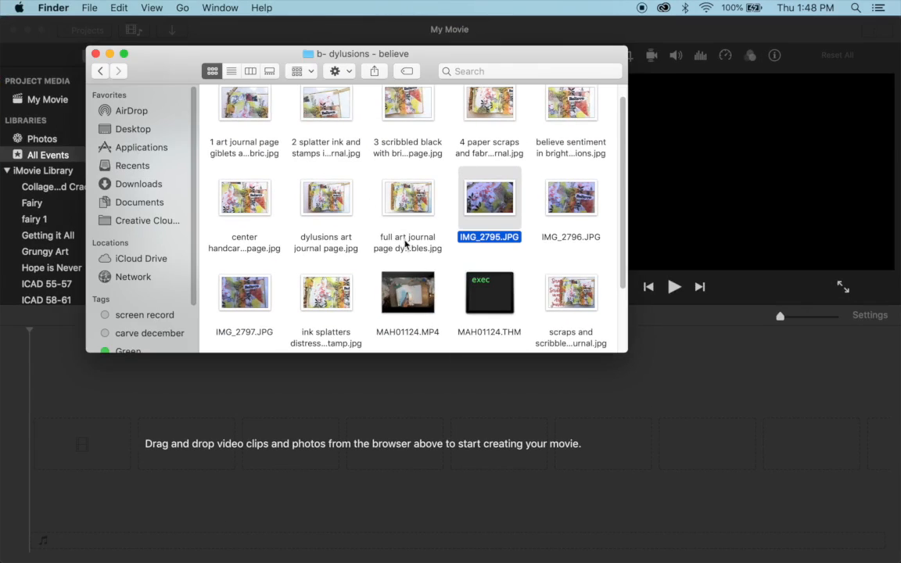
scroll(403, 250, "down", 2)
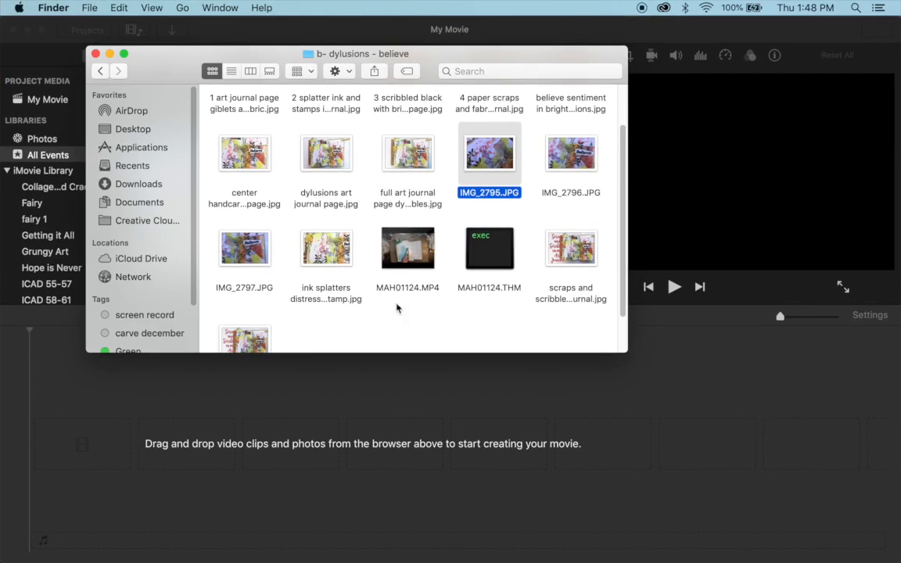
left_click(427, 251)
left_click_drag(427, 250, 450, 451)
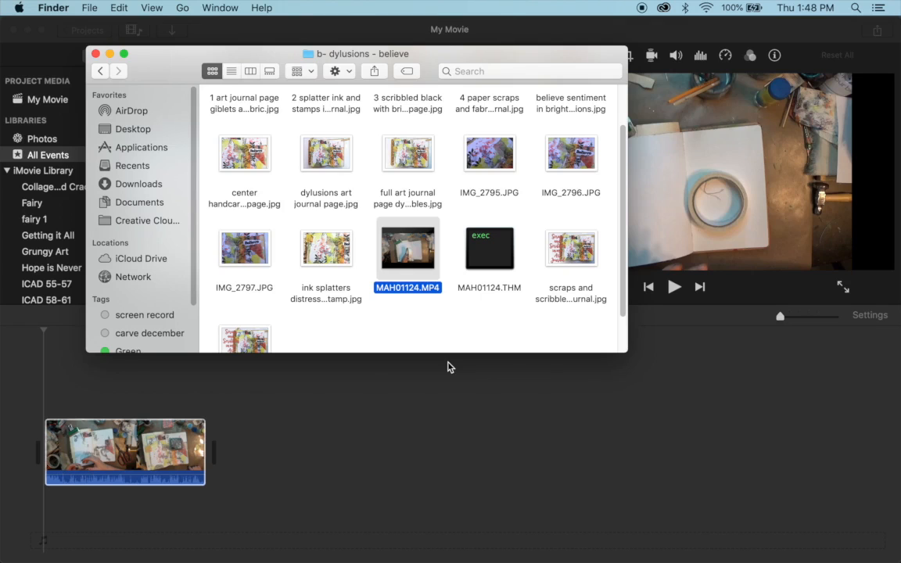
left_click(444, 414)
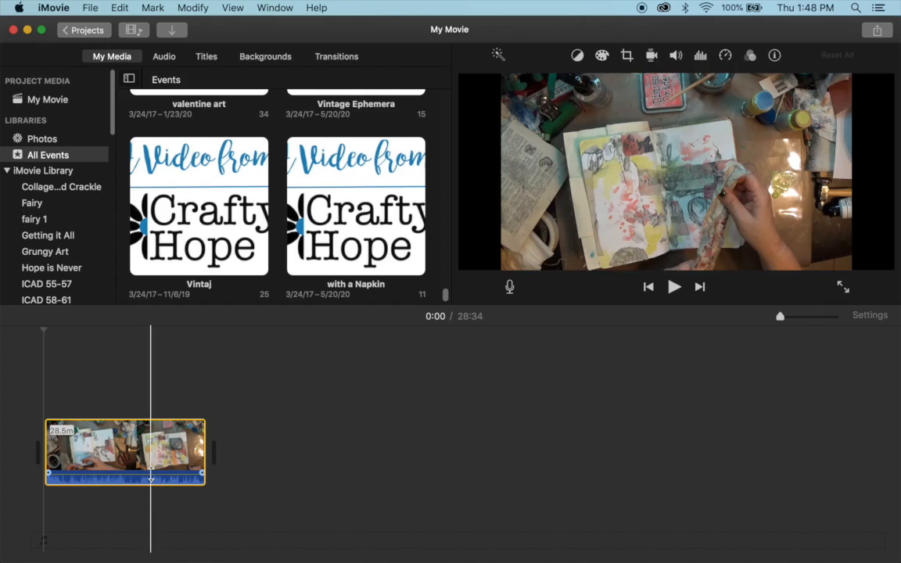
Mute the timeline clip's audio and set its speed to Fast at 2x.
left_click_drag(151, 475, 151, 490)
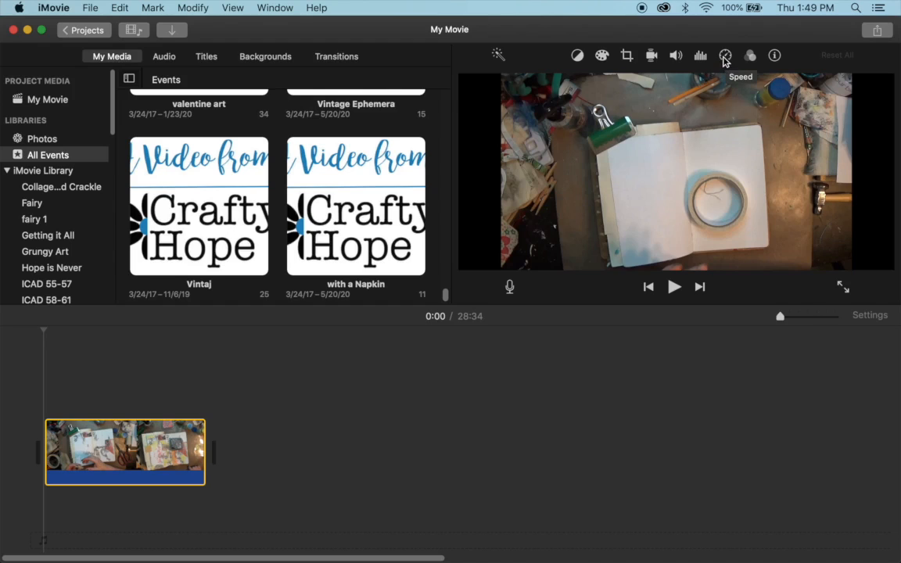
left_click(724, 56)
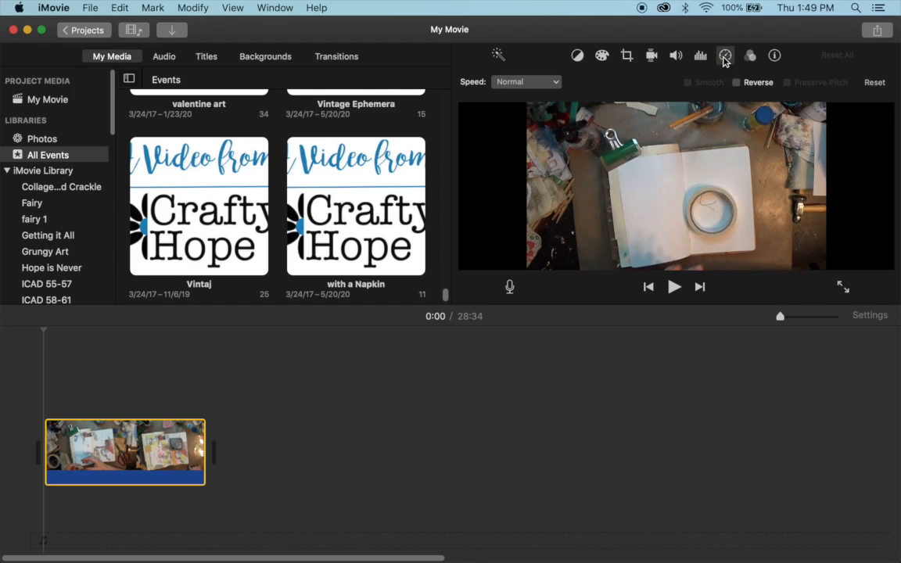
left_click(532, 85)
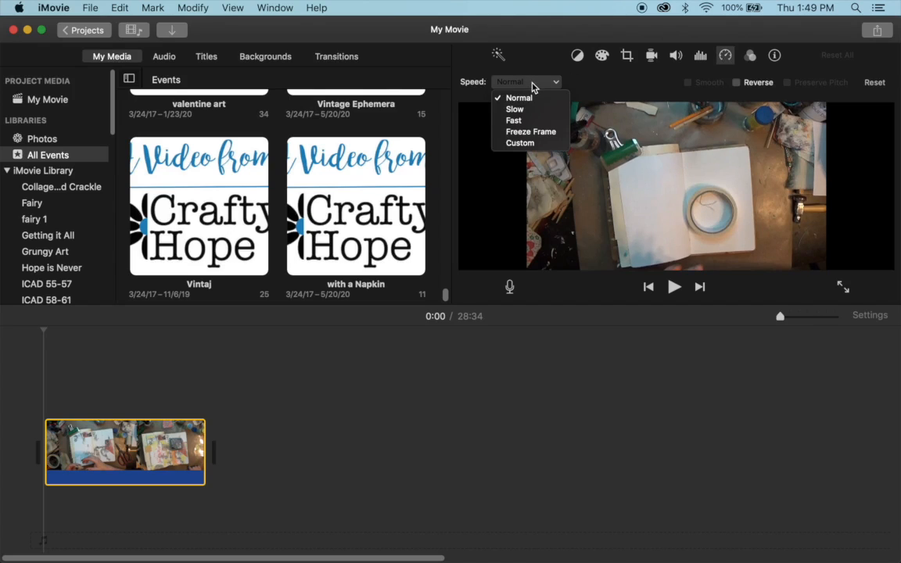
left_click(532, 121)
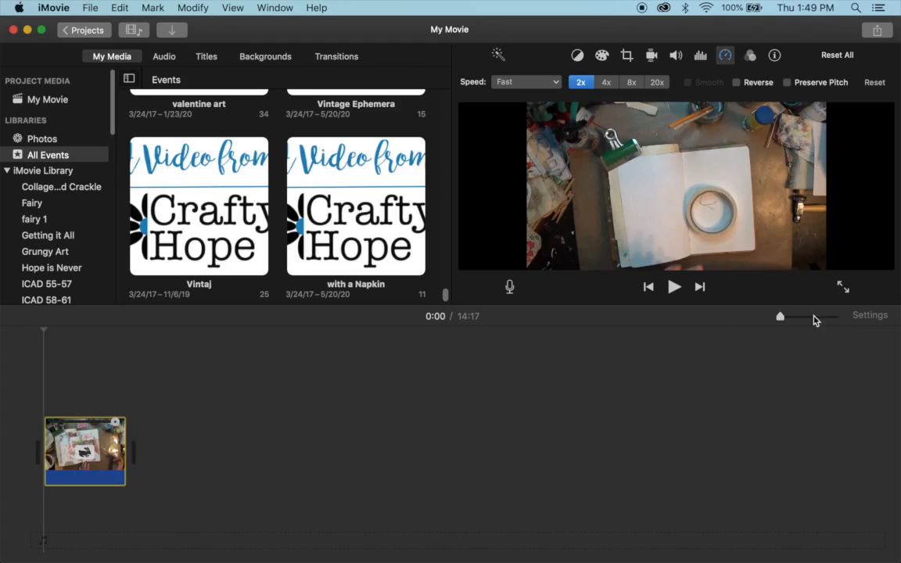
Split the clip at 0:17 and delete the opening section before the split.
left_click_drag(788, 322, 837, 323)
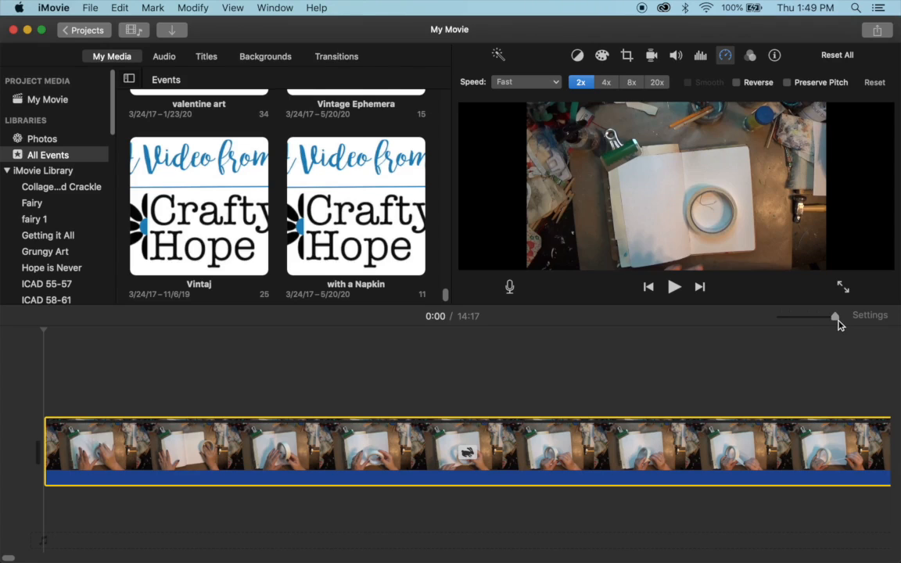
left_click_drag(837, 322, 799, 328)
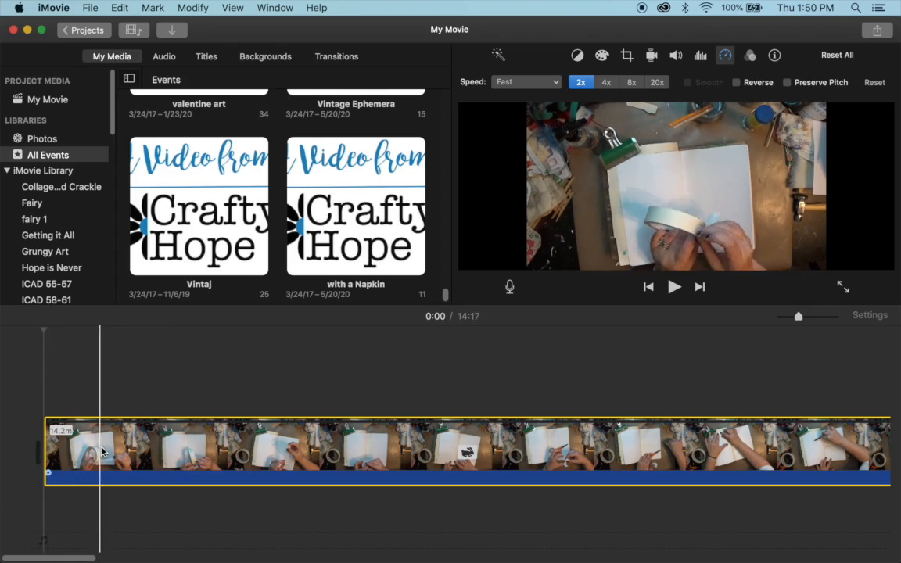
left_click(188, 465)
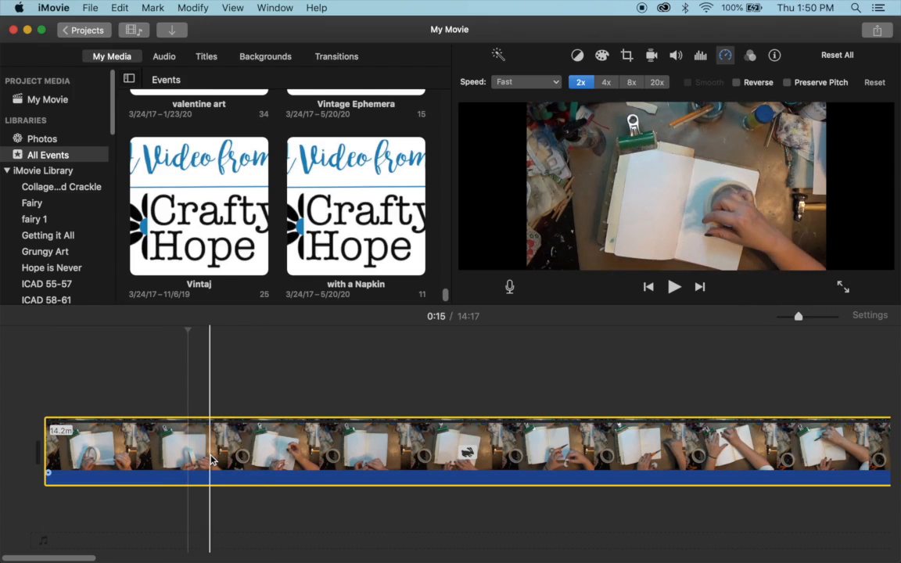
left_click(211, 459)
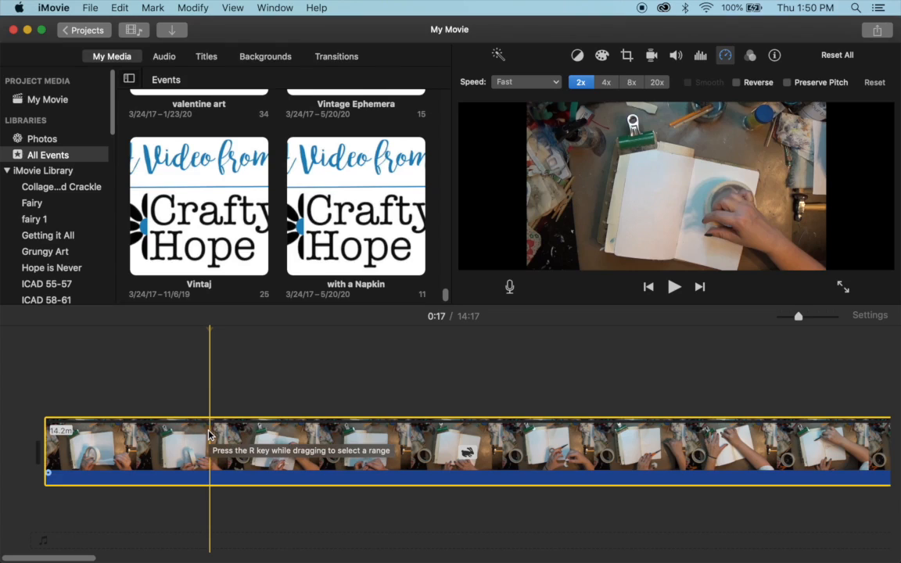
right_click(209, 435)
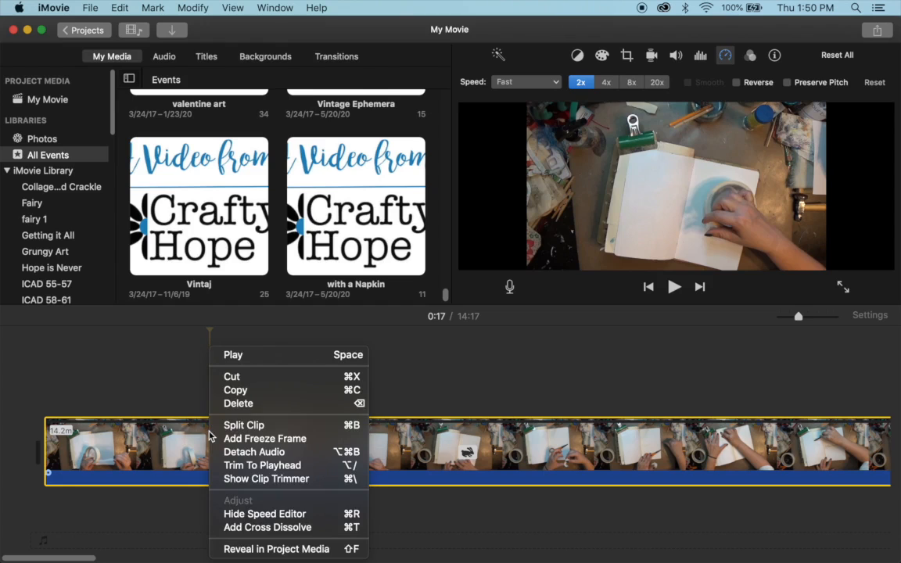
left_click(249, 426)
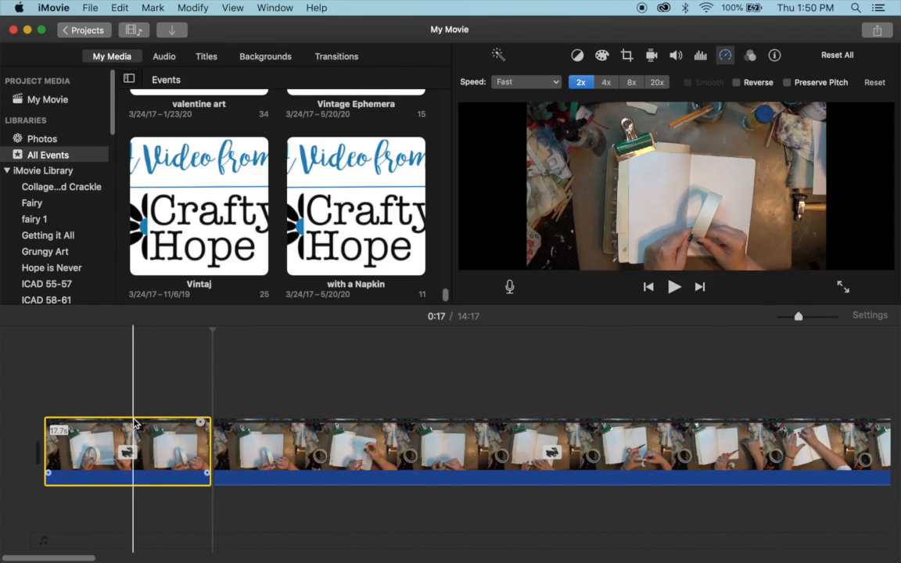
key("Delete")
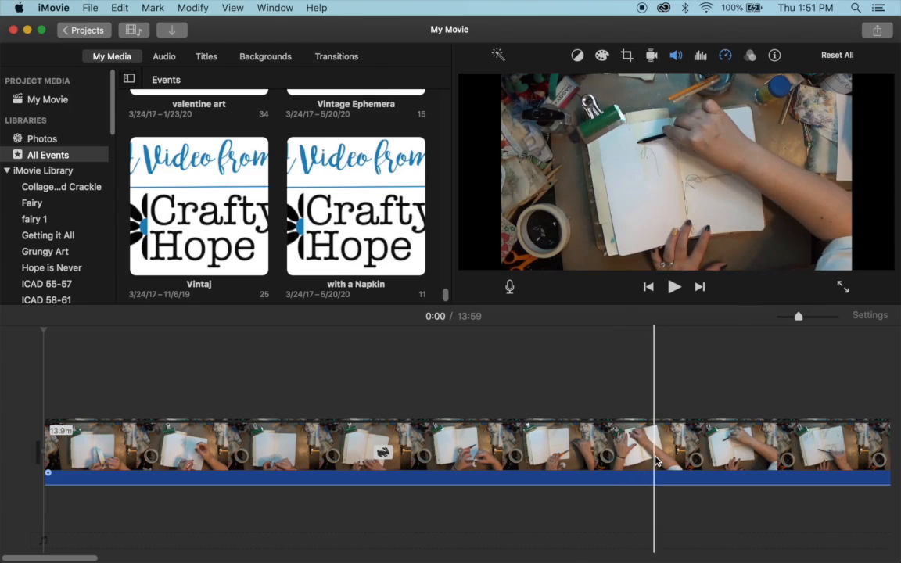
Split the clip at 3:49, where the unwanted pause in the journal work begins.
left_click(723, 462)
scroll(722, 462, "right", 10)
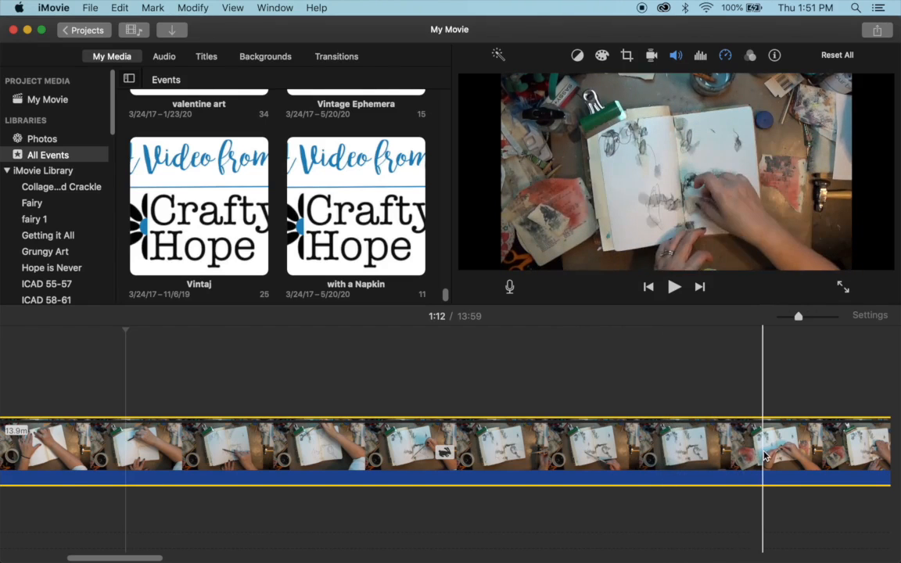
left_click(791, 454)
scroll(790, 453, "right", 10)
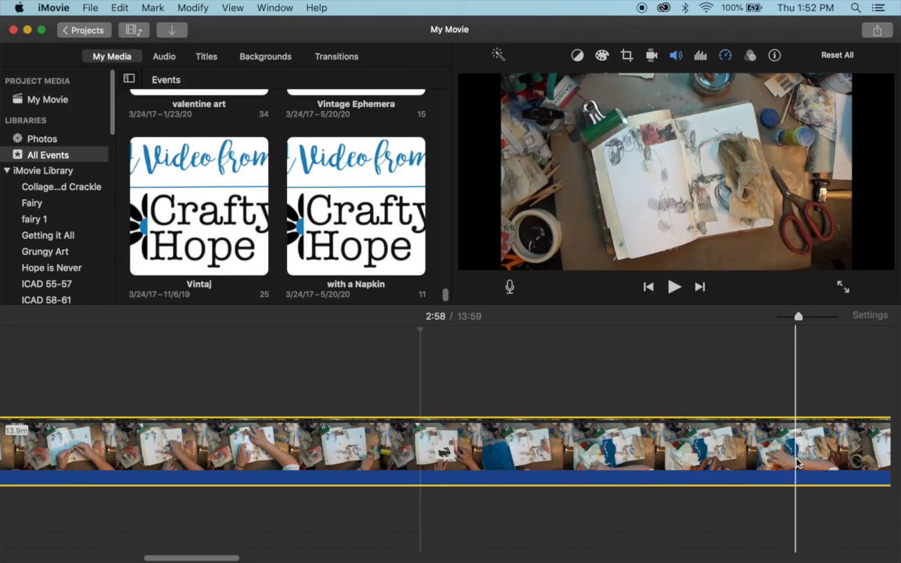
scroll(798, 463, "right", 5)
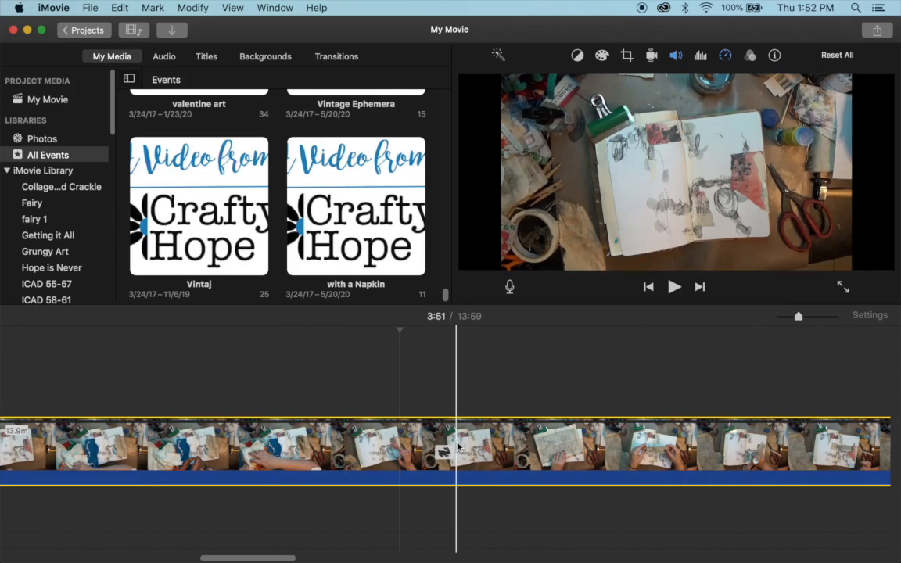
right_click(381, 449)
left_click(408, 426)
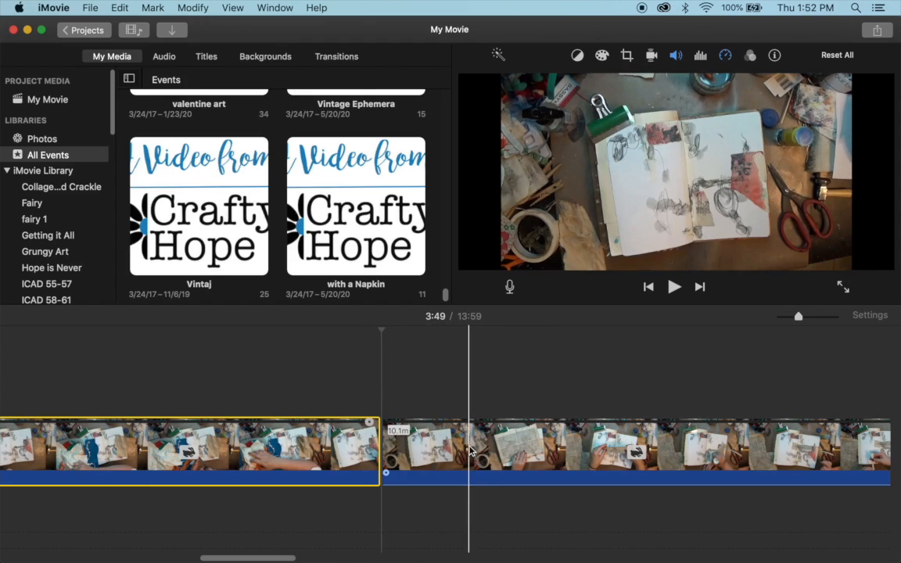
Split the following clip at 3:58 and delete the short section between the two splits.
left_click(470, 449)
right_click(470, 449)
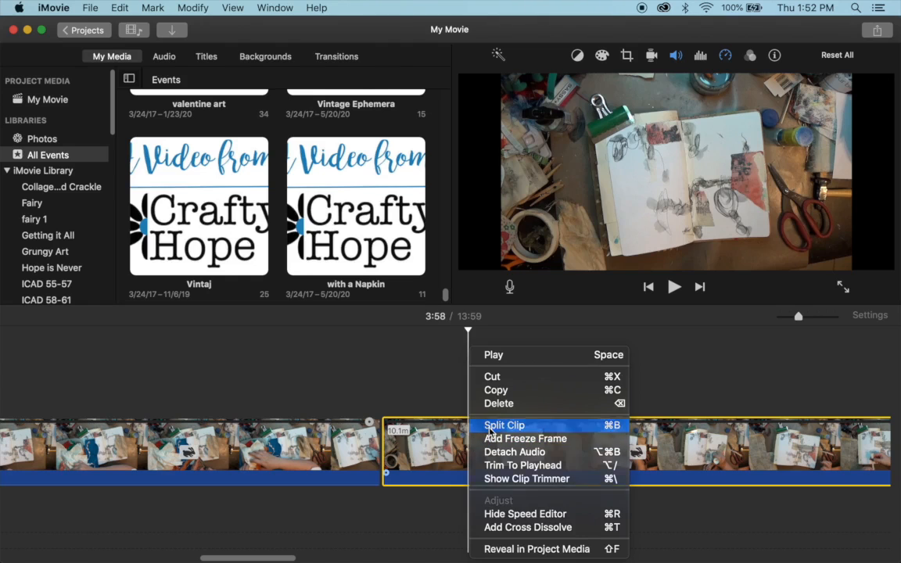
left_click(500, 425)
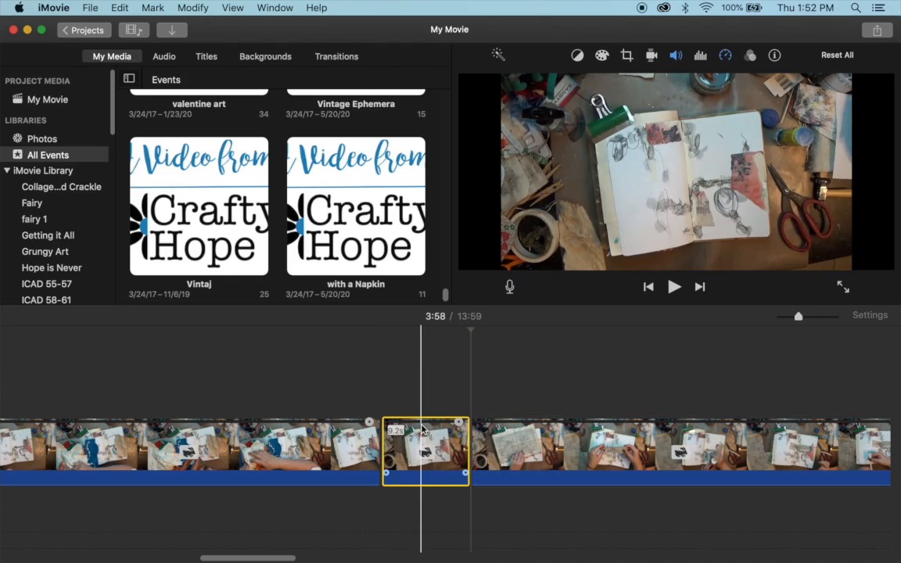
key("Delete")
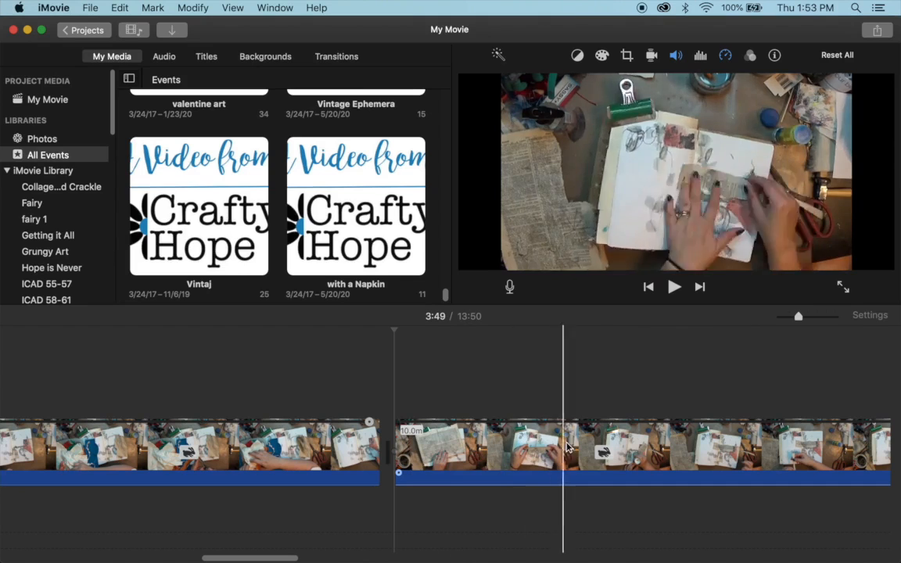
Split the clip at 7:42, where the heat-tool drying begins.
left_click(652, 438)
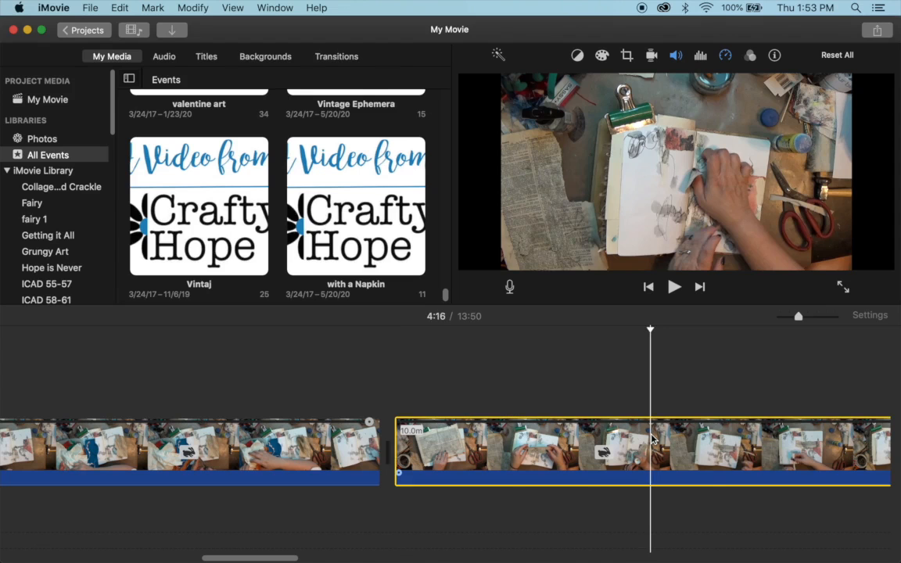
scroll(652, 438, "right", 10)
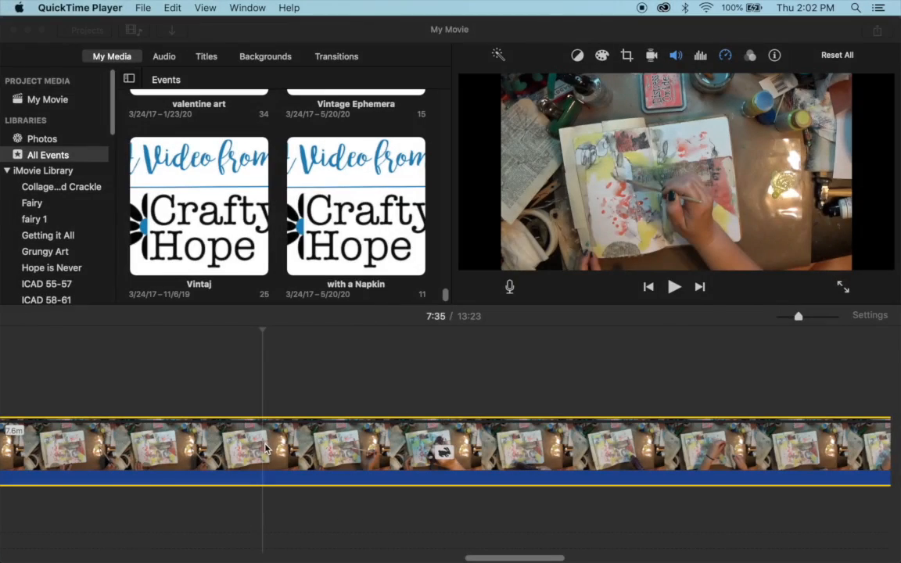
left_click(265, 448)
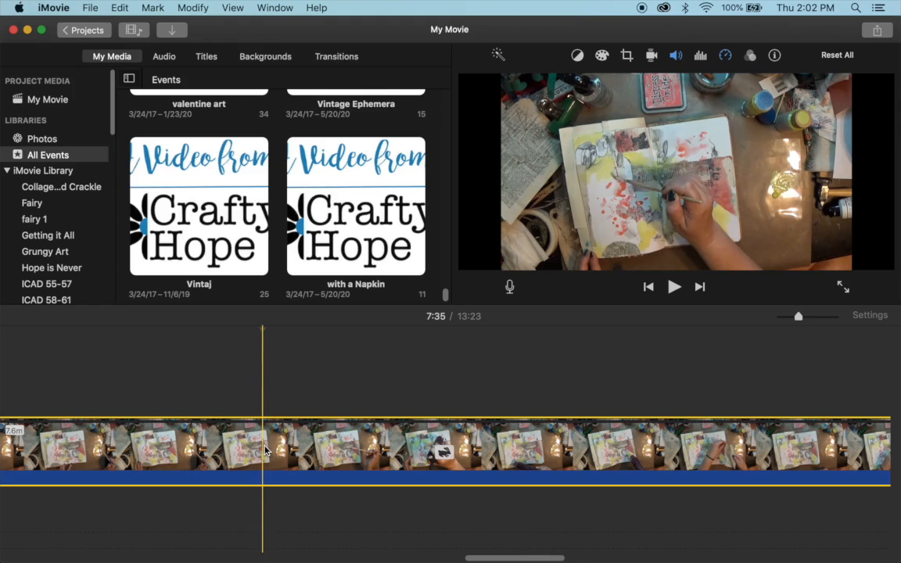
left_click(320, 455)
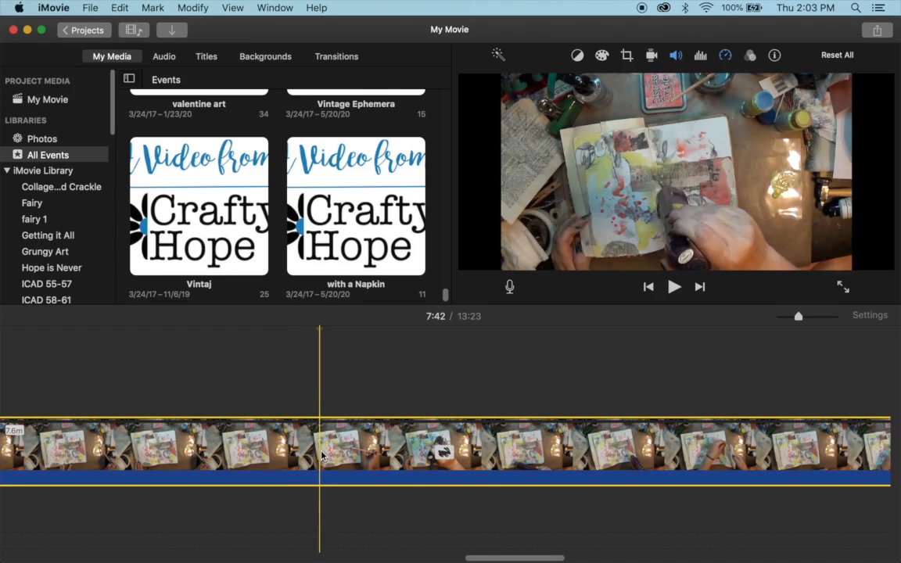
right_click(320, 456)
left_click(348, 370)
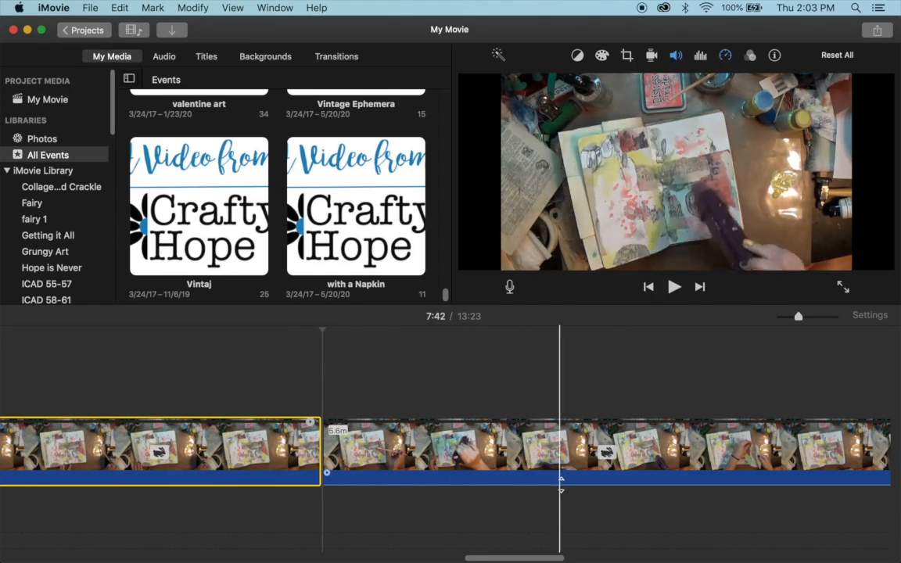
Split the following clip at 8:14 and delete the heat-tool section between the splits.
left_click(632, 478)
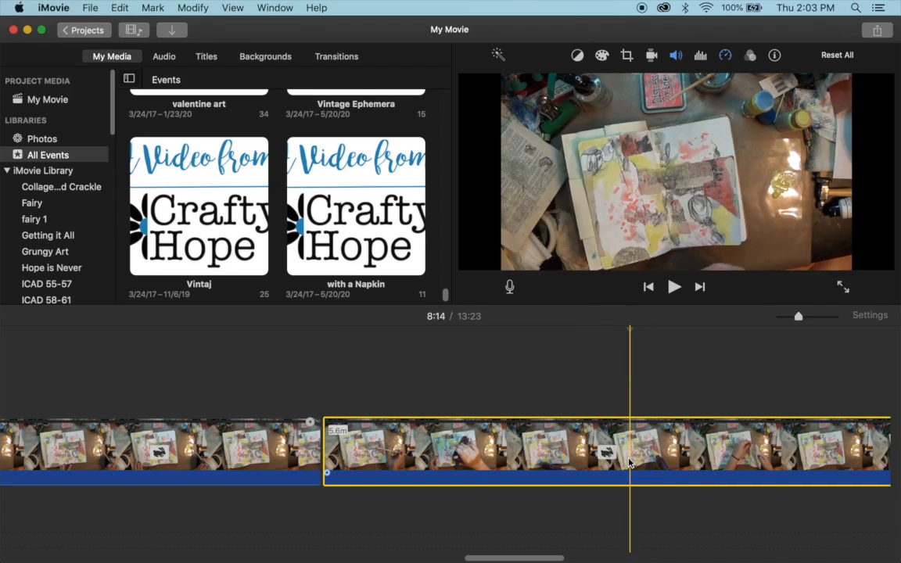
right_click(629, 462)
left_click(653, 424)
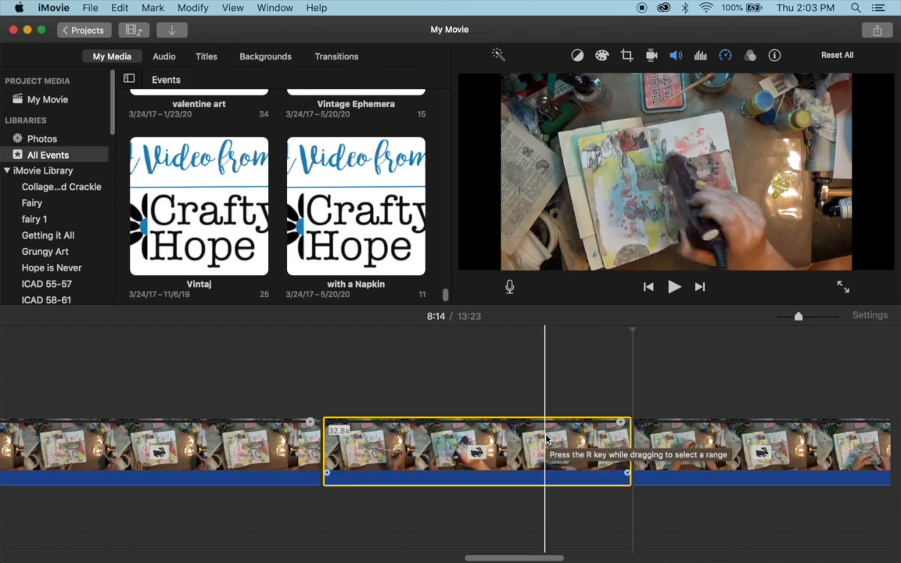
key("Delete")
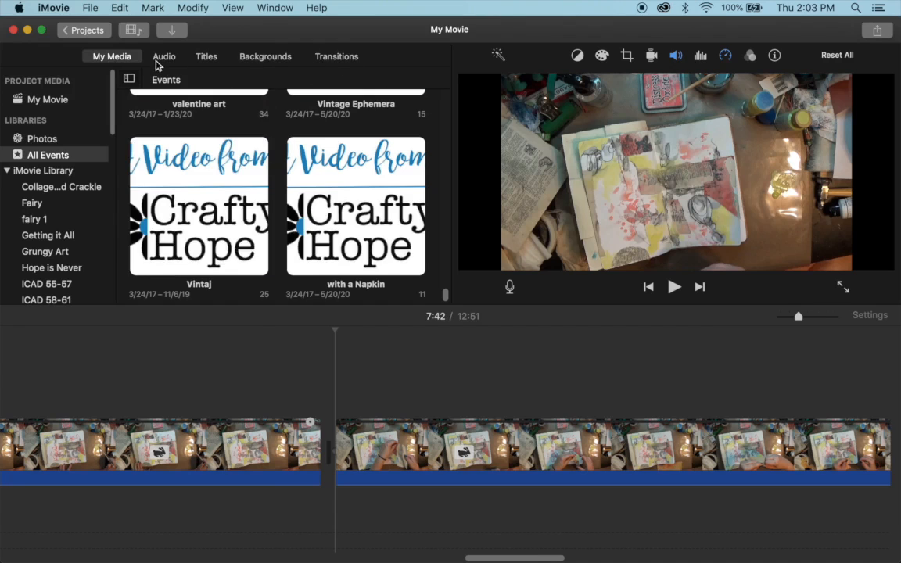
Add a Cross Blur transition at the 7:42 cut where the heat-tool section was removed.
left_click(331, 60)
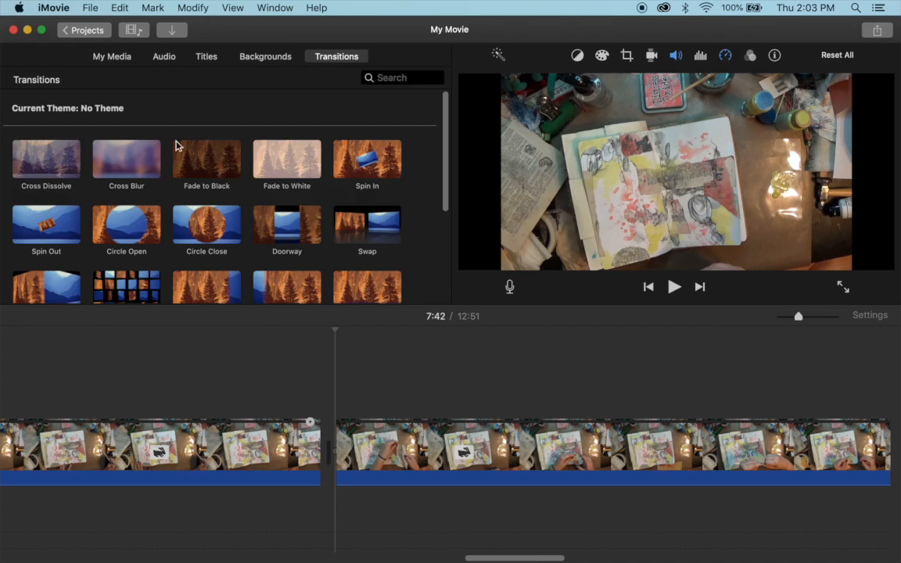
scroll(151, 210, "down", 5)
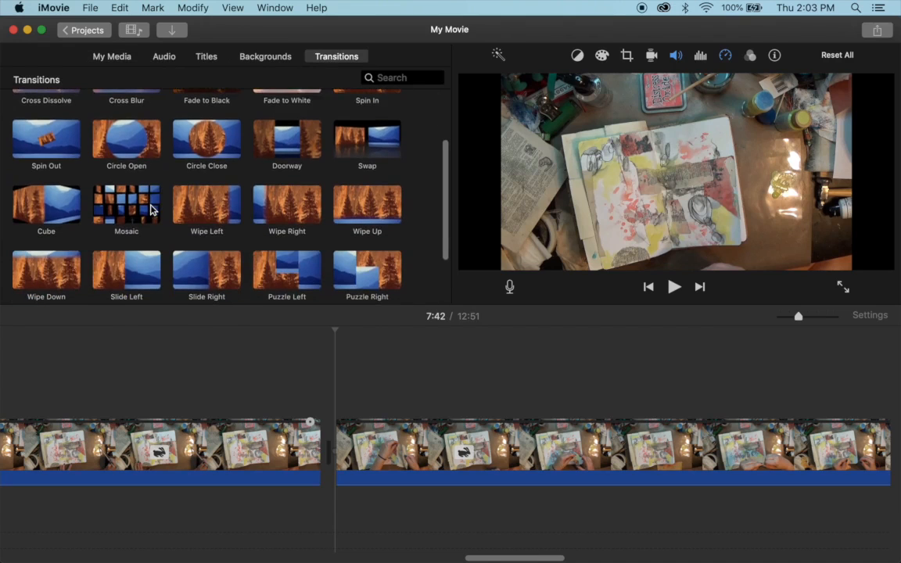
scroll(151, 209, "up", 3)
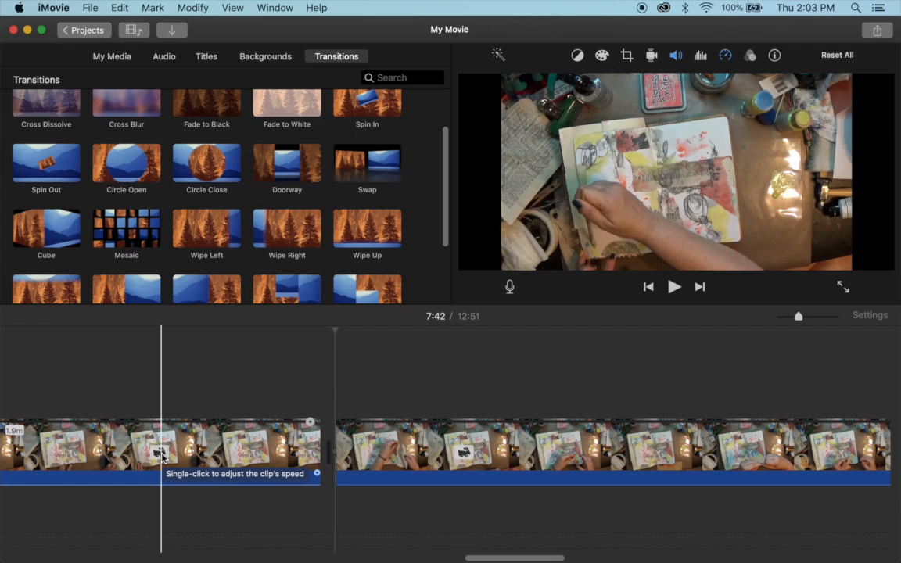
scroll(219, 270, "up", 3)
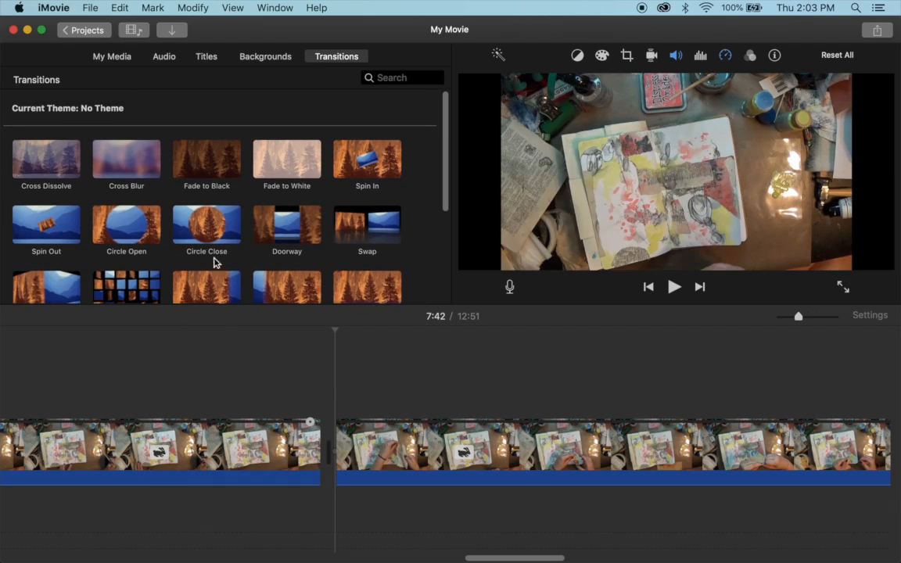
left_click(103, 164)
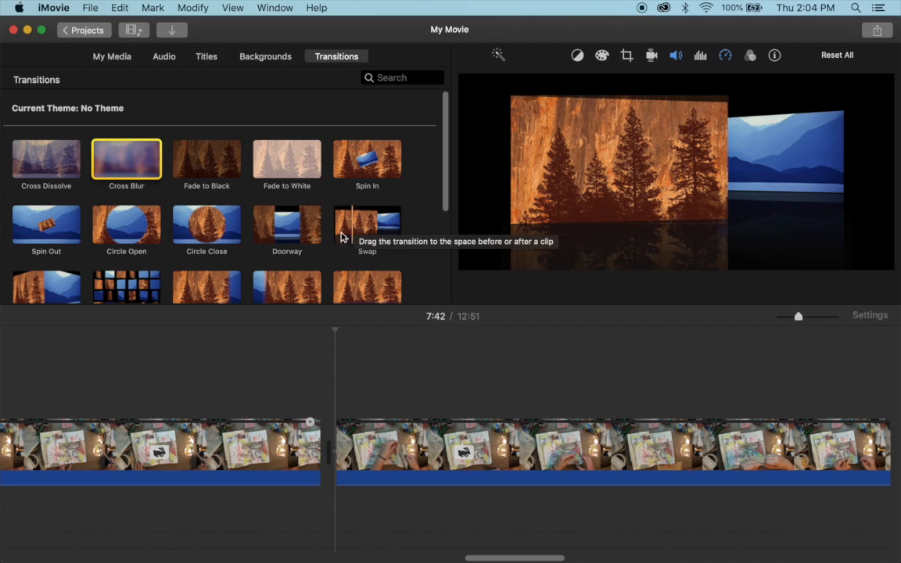
scroll(276, 268, "down", 2)
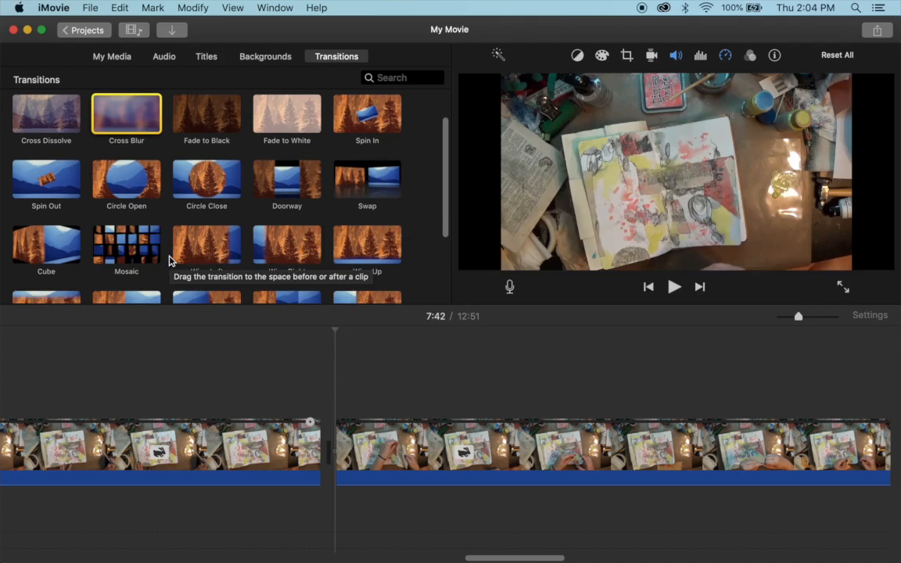
scroll(211, 244, "up", 2)
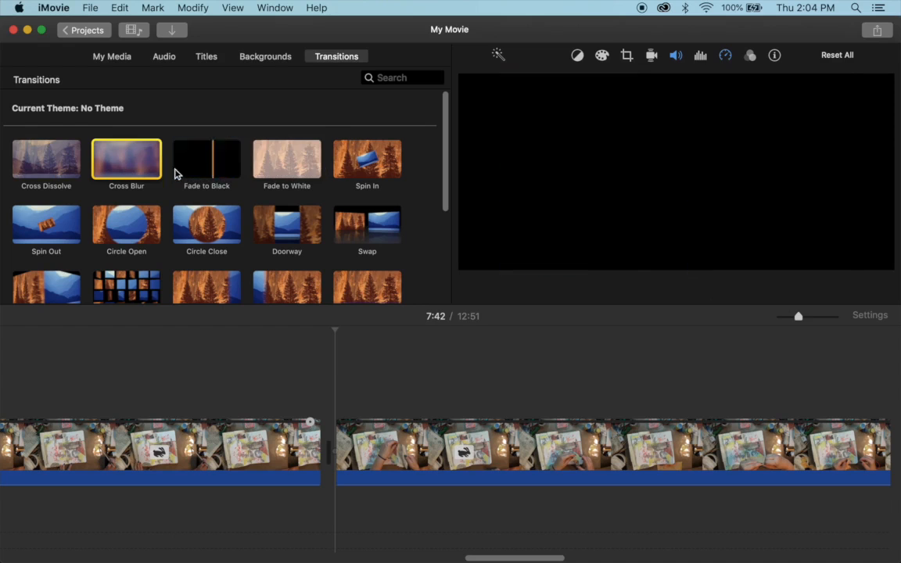
scroll(276, 222, "down", 3)
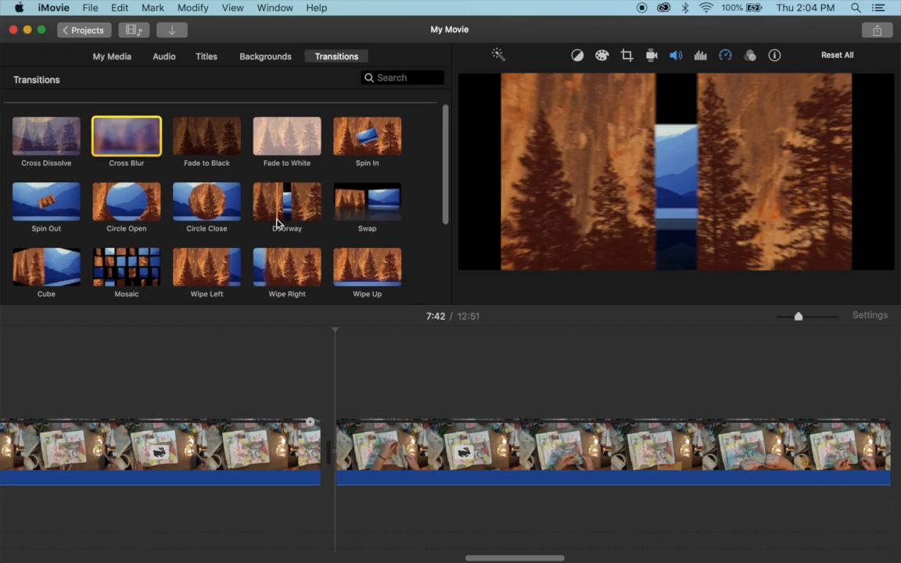
scroll(276, 224, "down", 4)
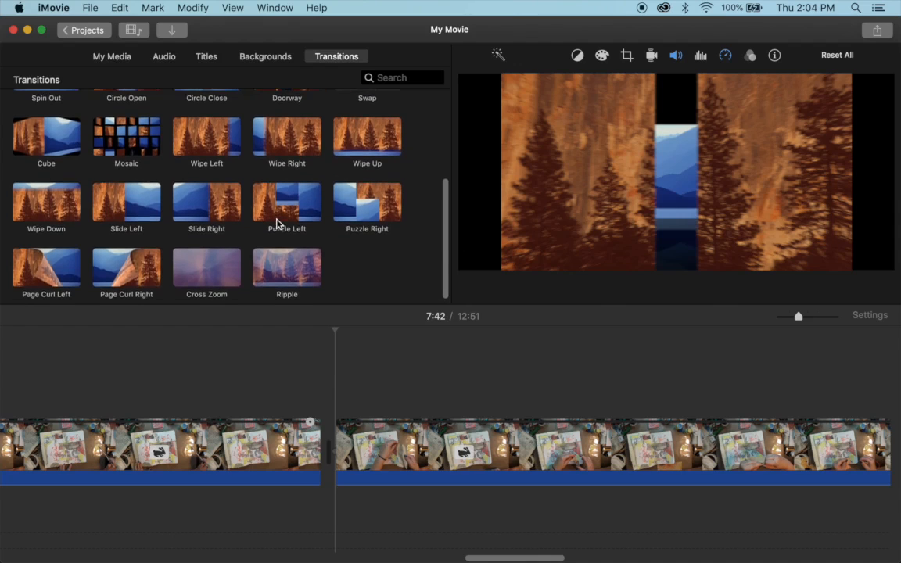
scroll(276, 225, "up", 5)
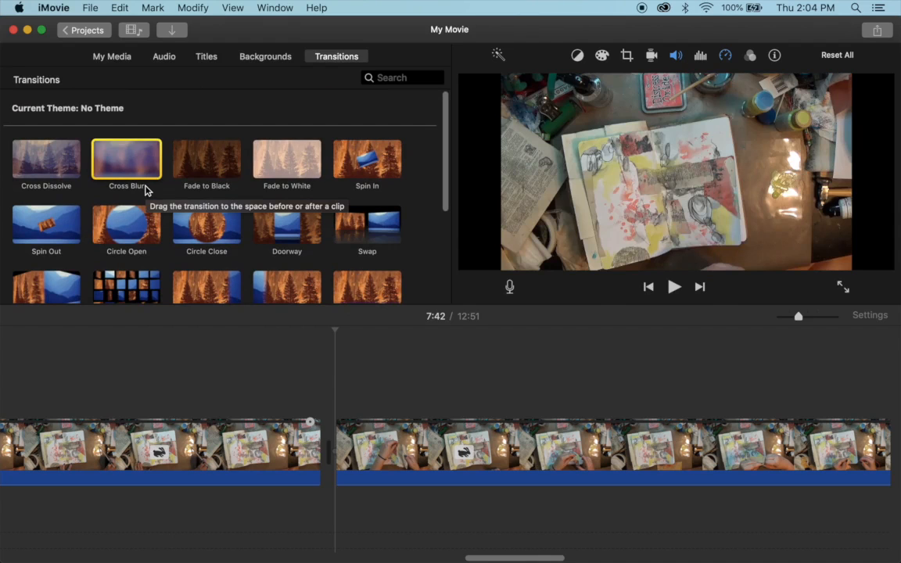
left_click_drag(149, 190, 319, 431)
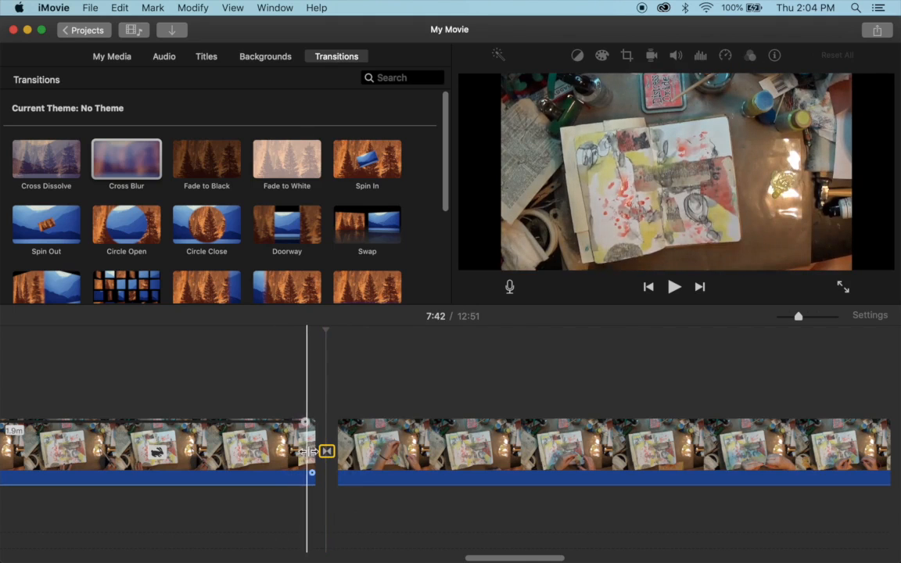
left_click(325, 453)
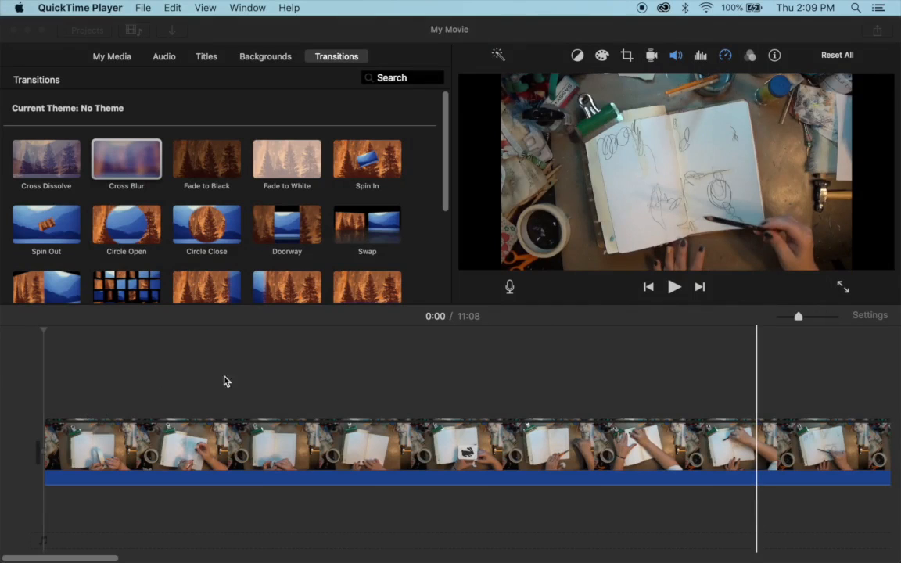
Look over the opening clip's footage along the timeline from the start of the movie.
left_click(329, 398)
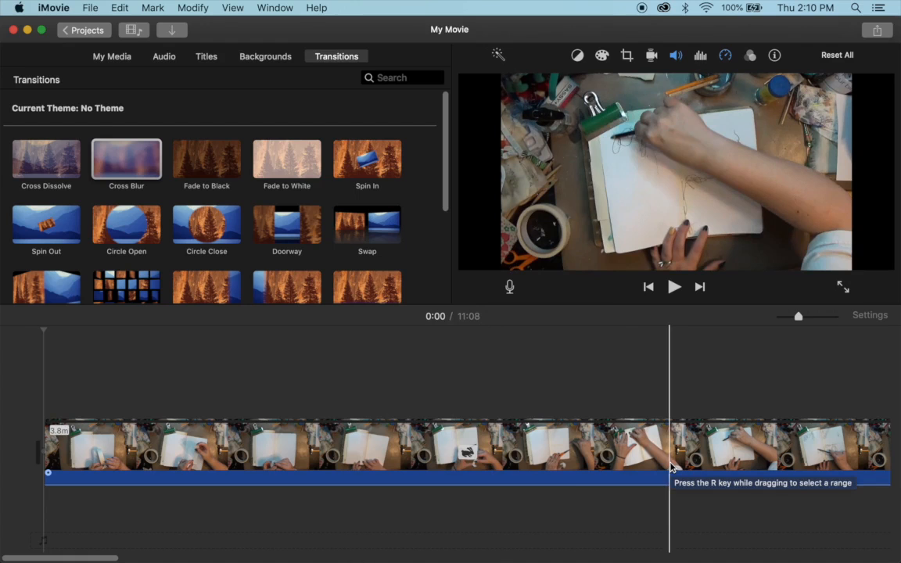
scroll(670, 467, "right", 10)
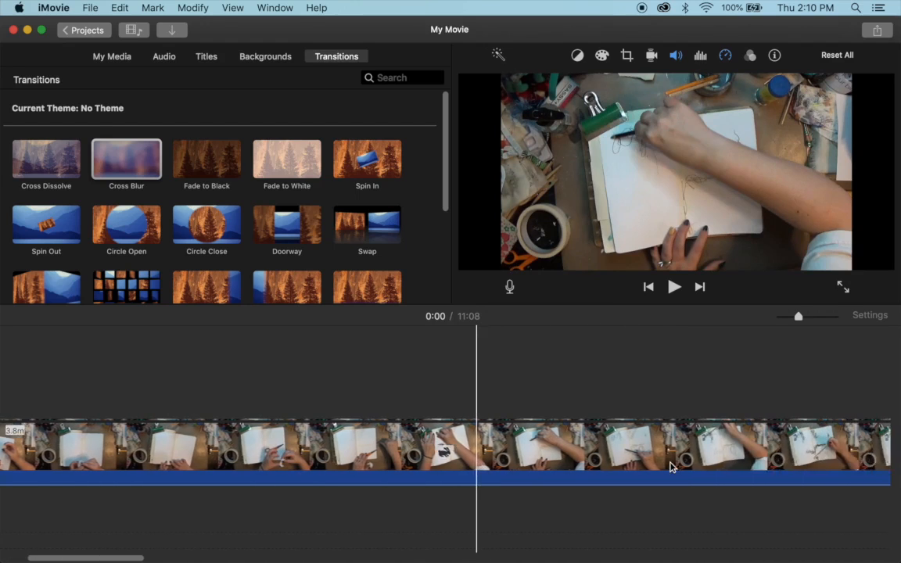
scroll(670, 467, "left", 2)
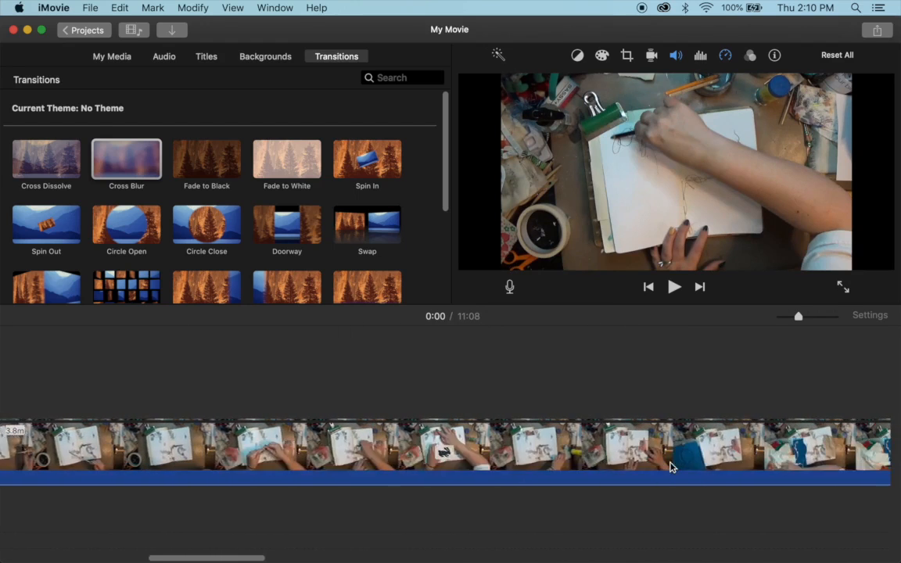
scroll(670, 466, "left", 3)
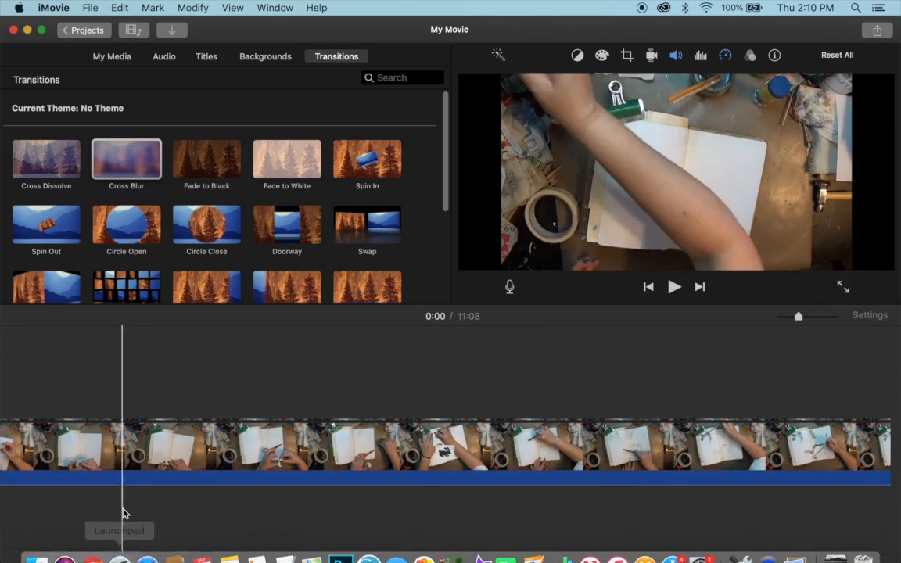
left_click_drag(114, 559, 62, 537)
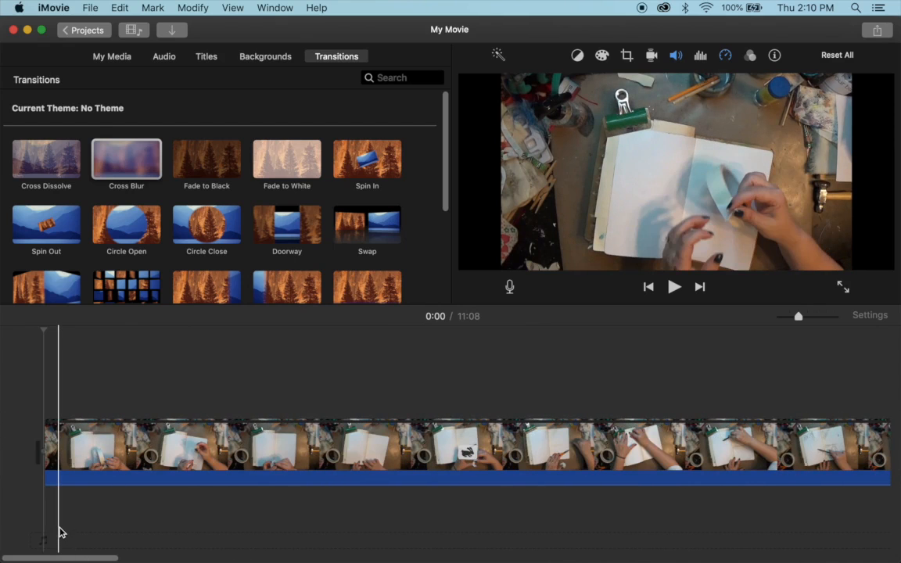
scroll(165, 452, "right", 10)
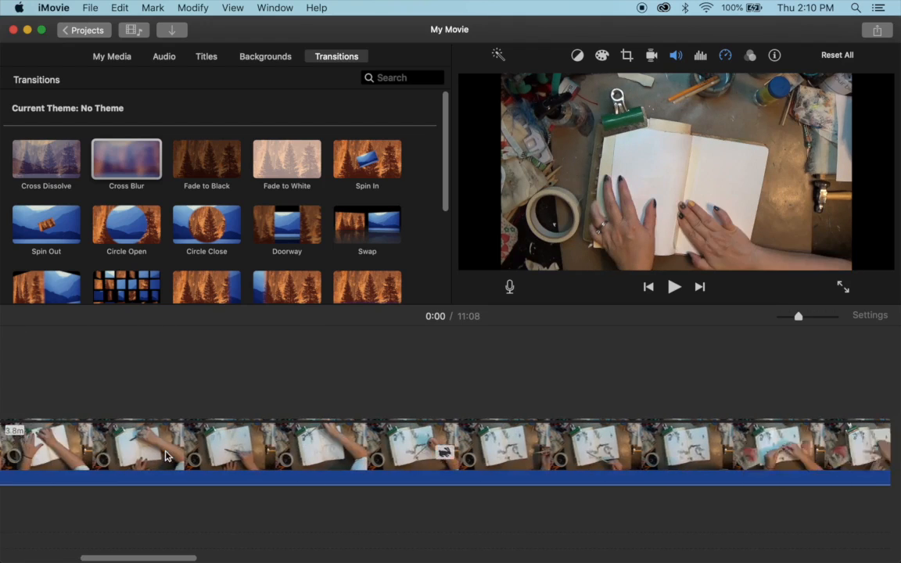
scroll(165, 457, "left", 10)
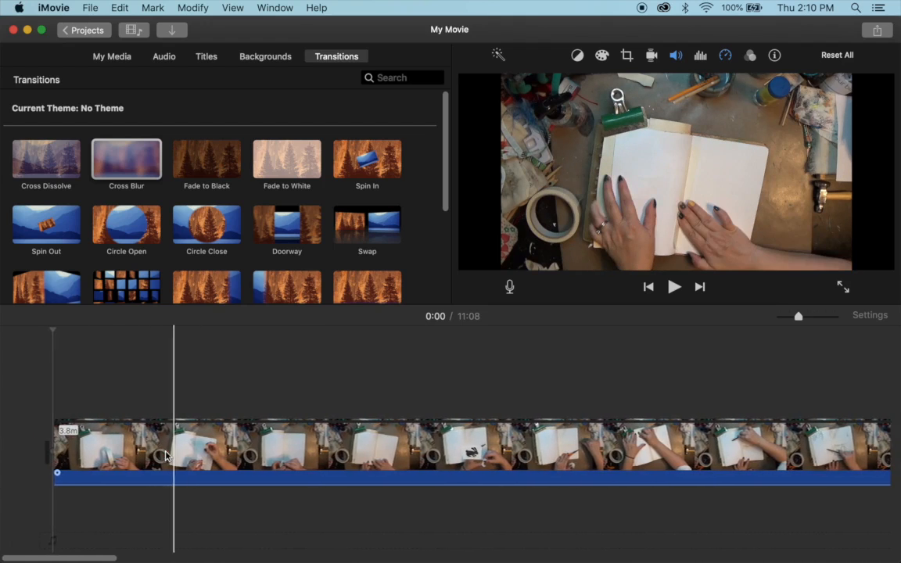
scroll(507, 395, "right", 5)
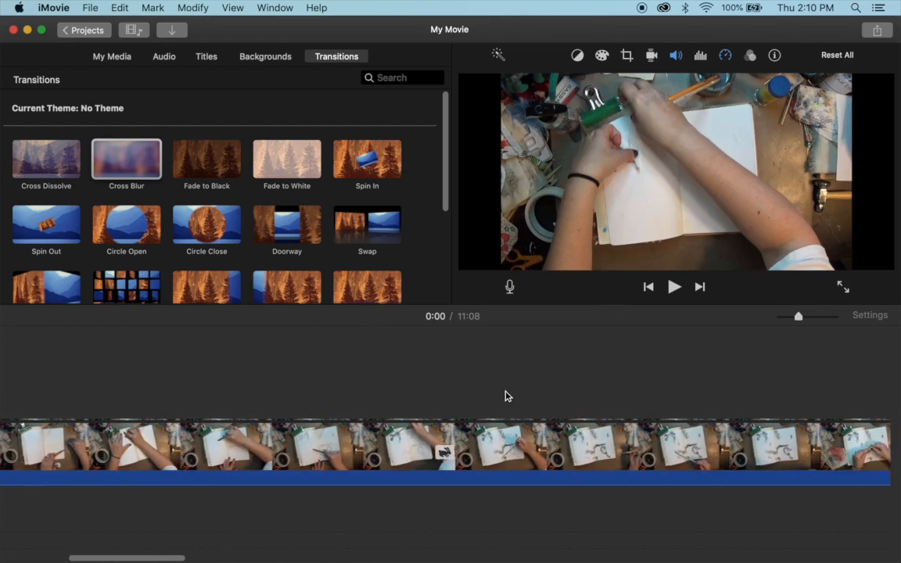
scroll(515, 419, "left", 5)
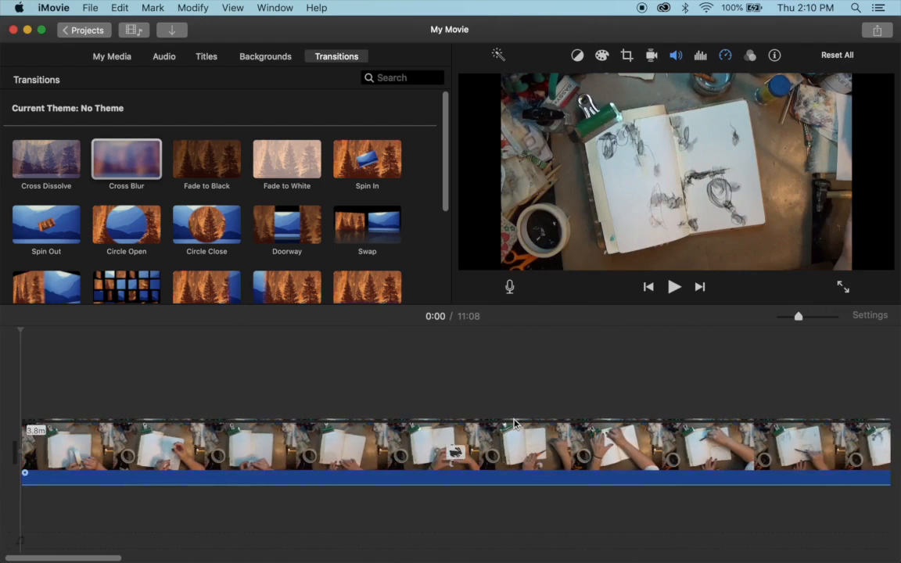
Try splitting the opening clip at 0:35 and undo the split.
left_click(380, 436)
right_click(381, 437)
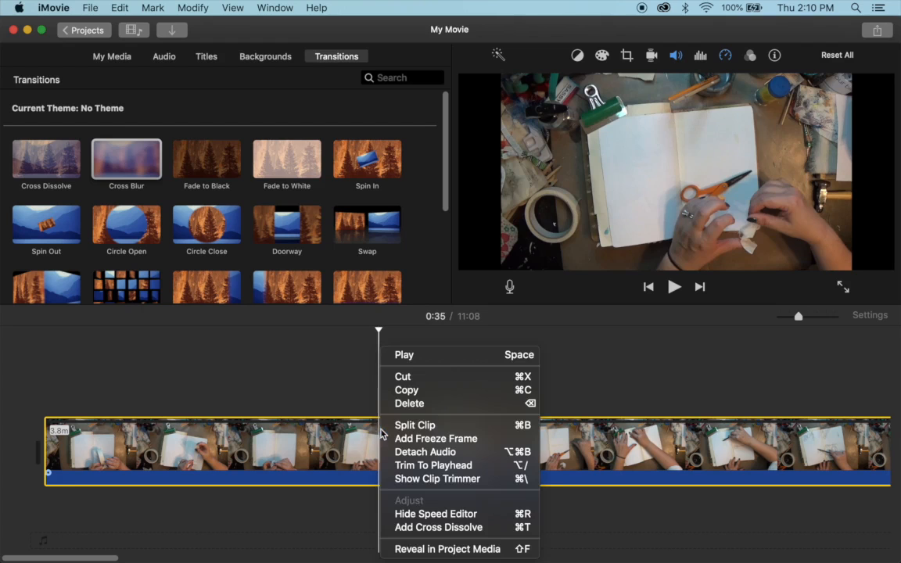
left_click(402, 425)
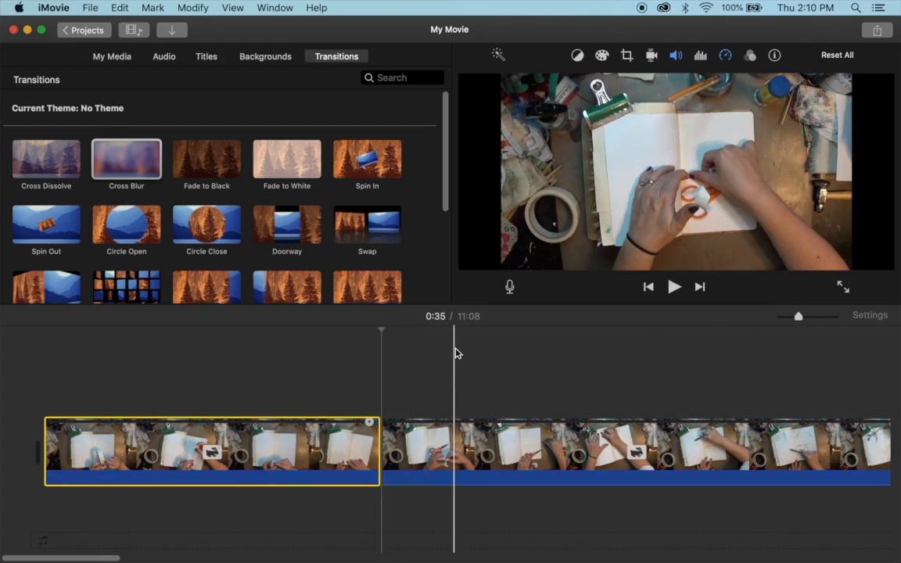
key("super+z")
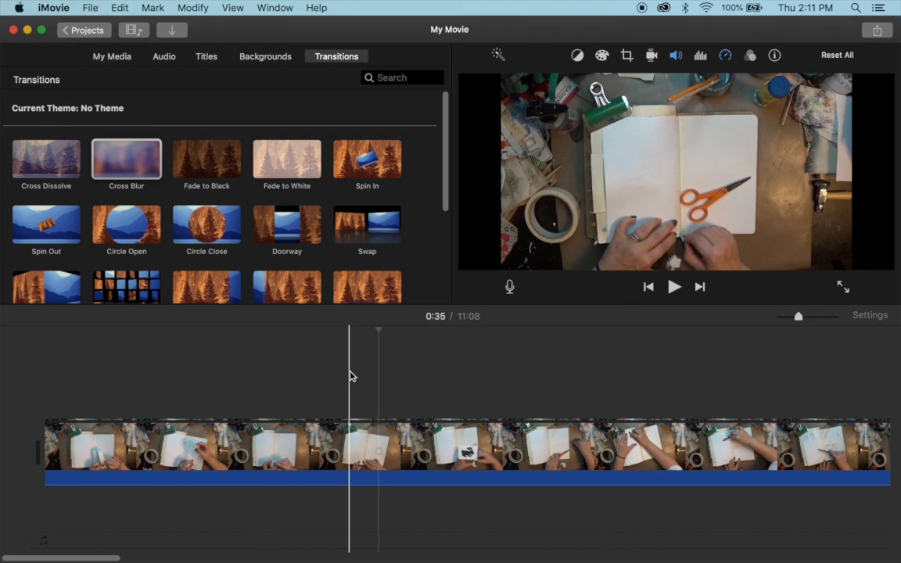
Insert the "scraps and scribbles" journal JPG from the "b- dylusions - believe" folder in Finder before the first clip on the timeline.
left_click(121, 60)
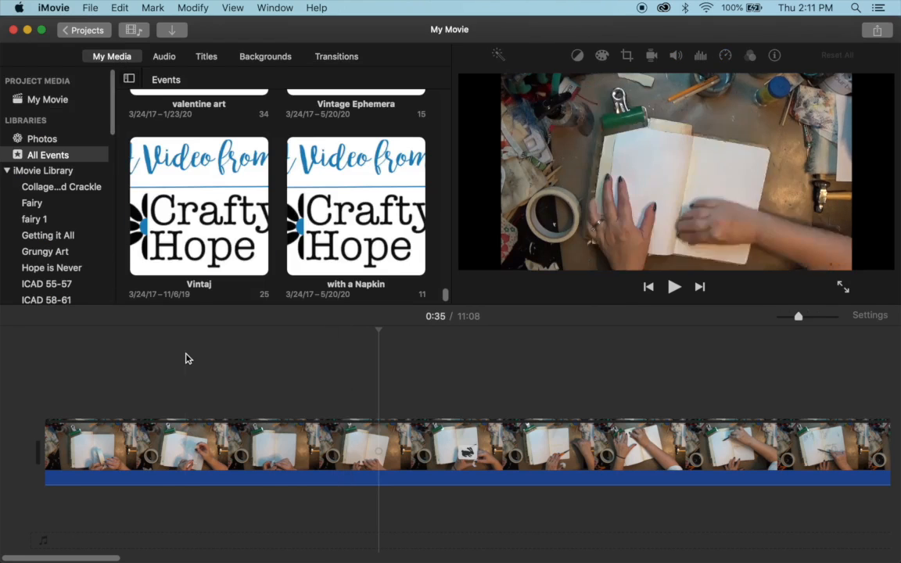
key("ctrl+Up")
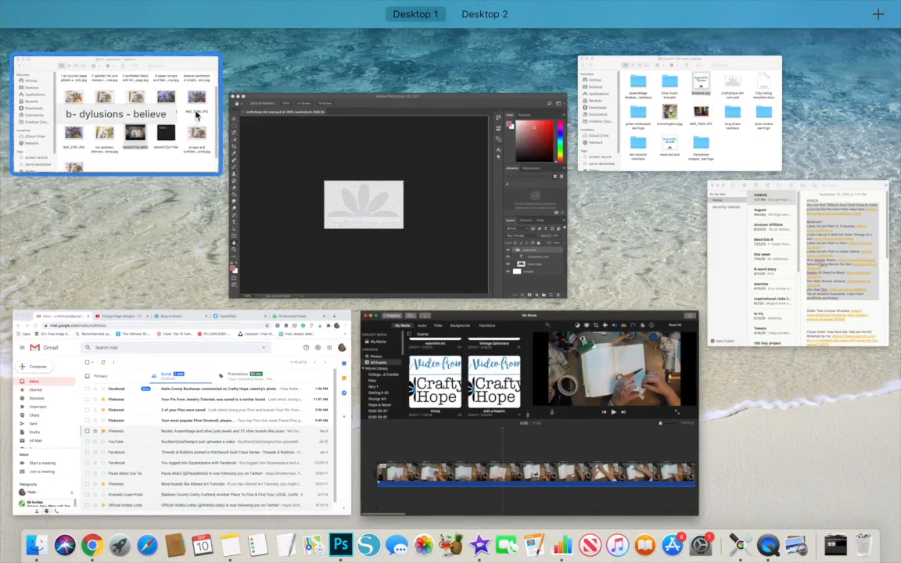
left_click(178, 138)
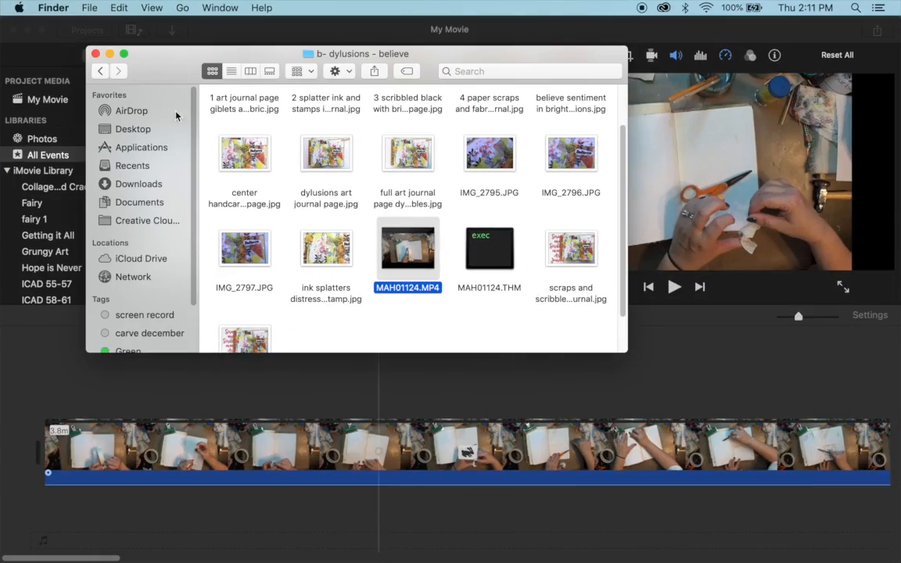
scroll(307, 153, "up", 2)
scroll(308, 155, "down", 5)
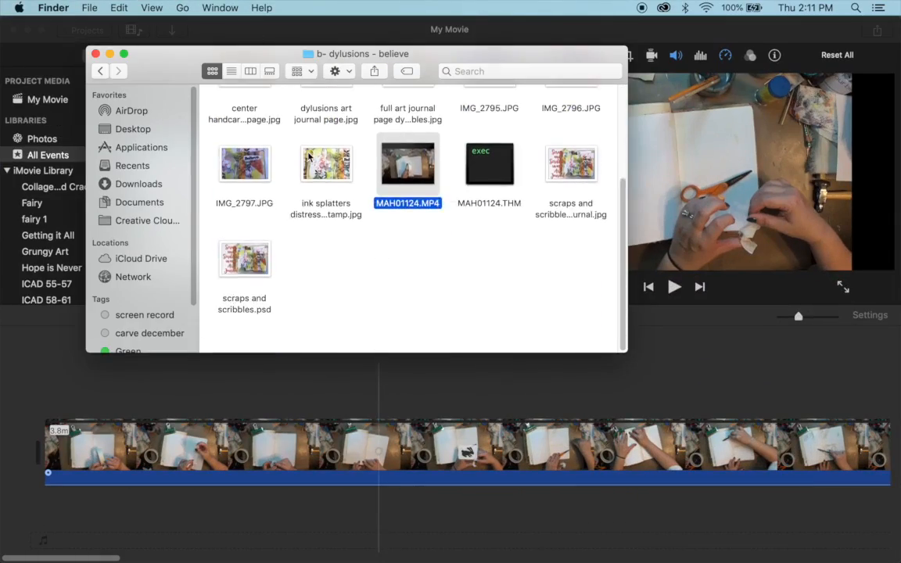
scroll(309, 156, "up", 1)
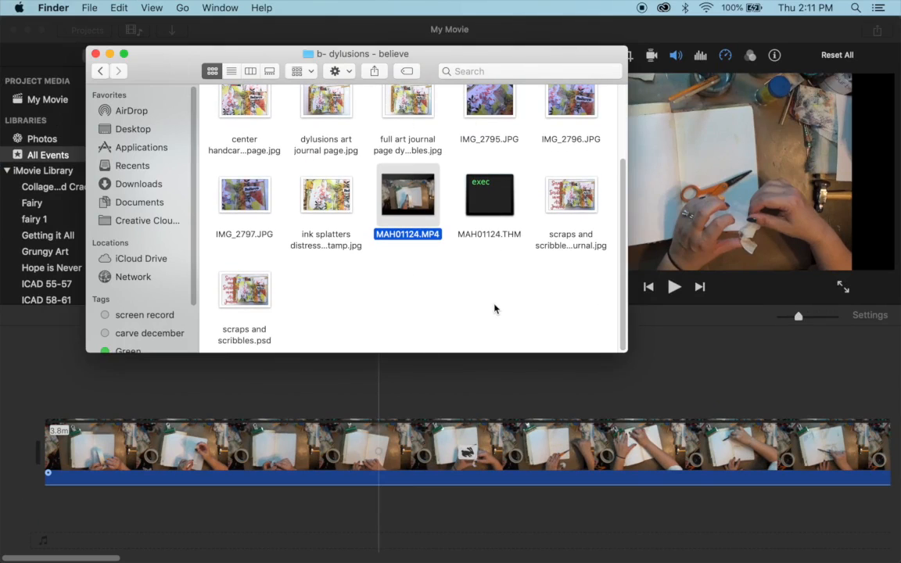
mouse_move(569, 197)
left_mouse_down()
mouse_move(428, 358)
mouse_move(258, 395)
mouse_move(67, 463)
mouse_move(31, 445)
left_mouse_up()
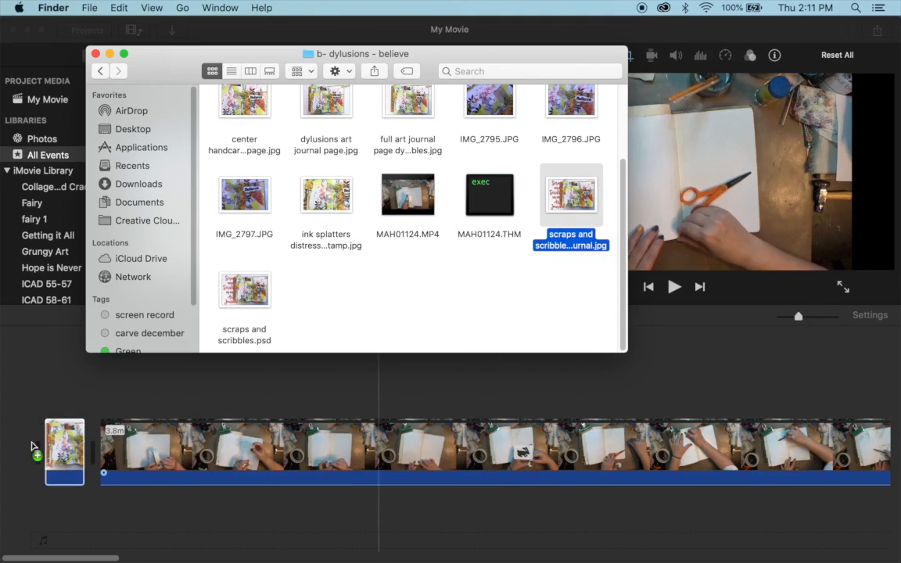
Append "dylusions art journal page.jpg" from the "b- dylusions - believe" folder in Finder after the last video clip.
scroll(202, 469, "right", 15)
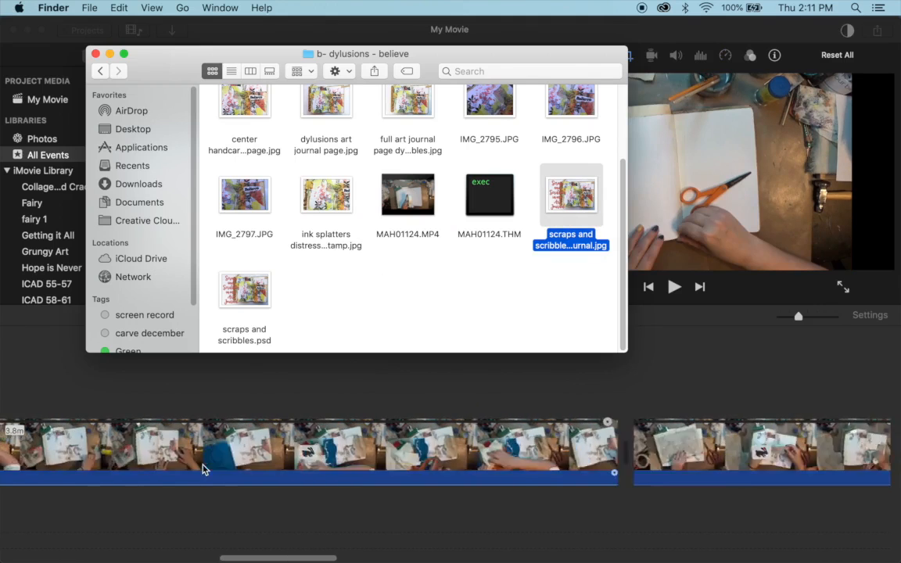
scroll(202, 468, "right", 5)
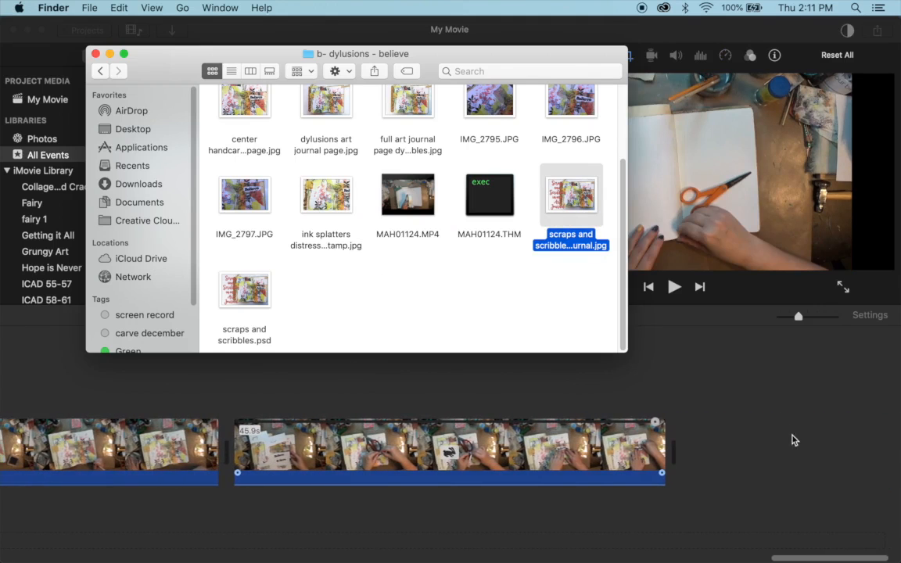
left_click(786, 440)
key("ctrl+Up")
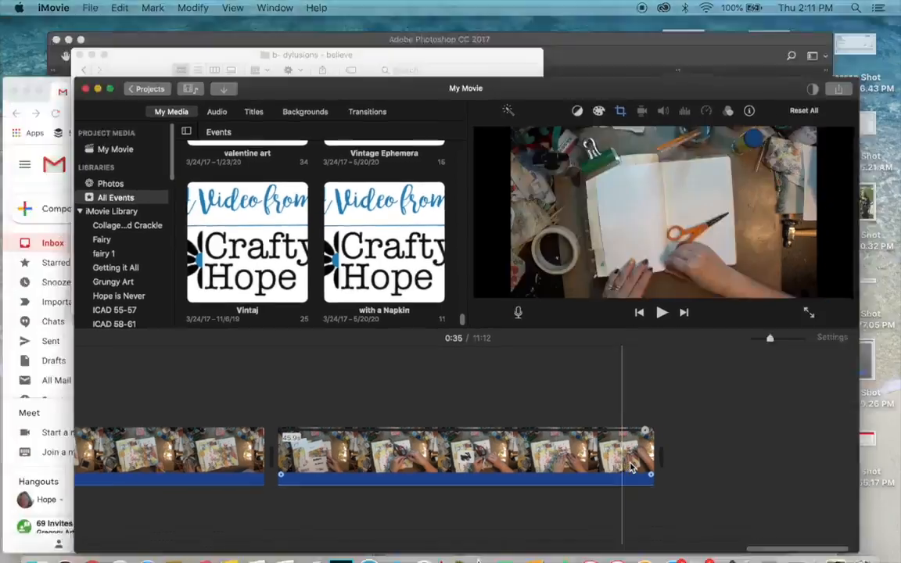
left_click(135, 135)
scroll(344, 205, "up", 3)
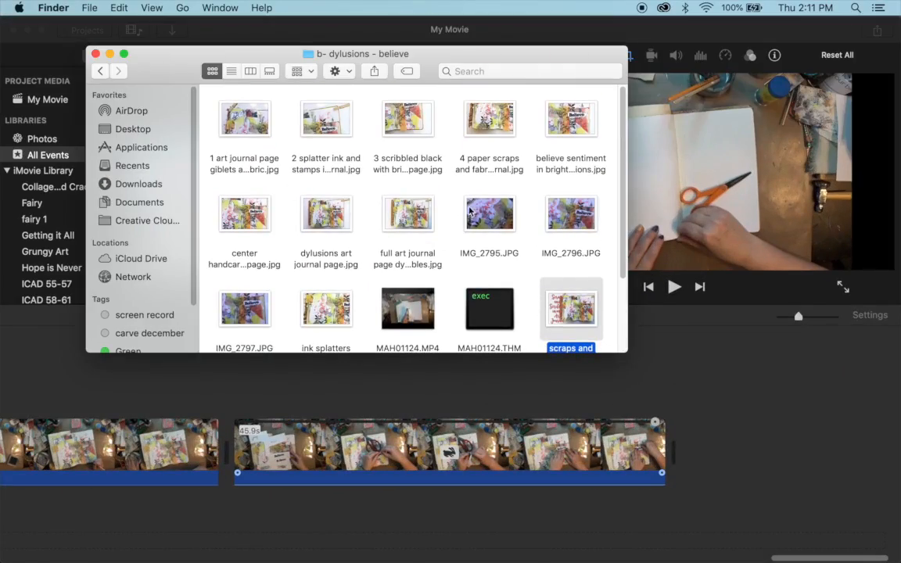
scroll(452, 248, "down", 3)
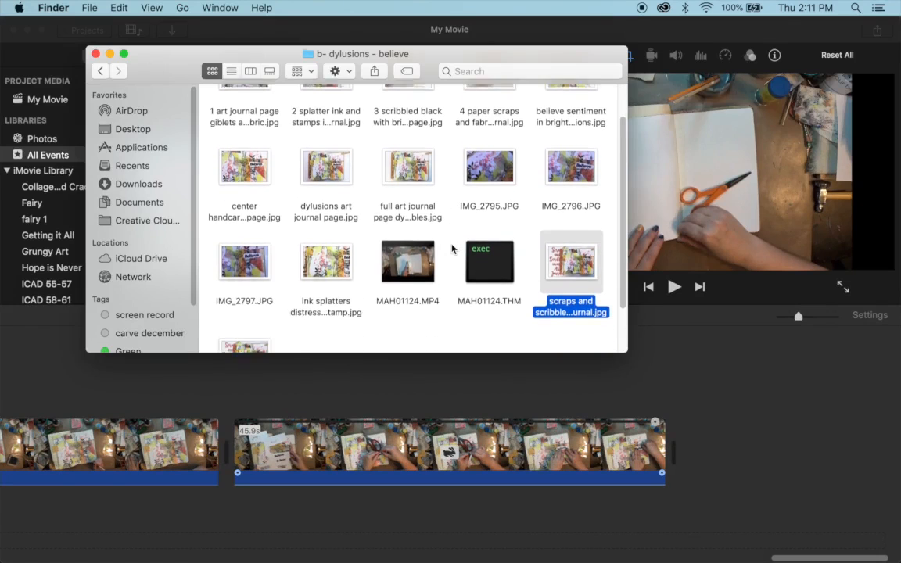
left_click_drag(337, 151, 703, 450)
Append the journal JPGs numbered 1 to 4 and the "believe sentiment" JPG, in that order, to the end of the timeline.
scroll(408, 283, "up", 3)
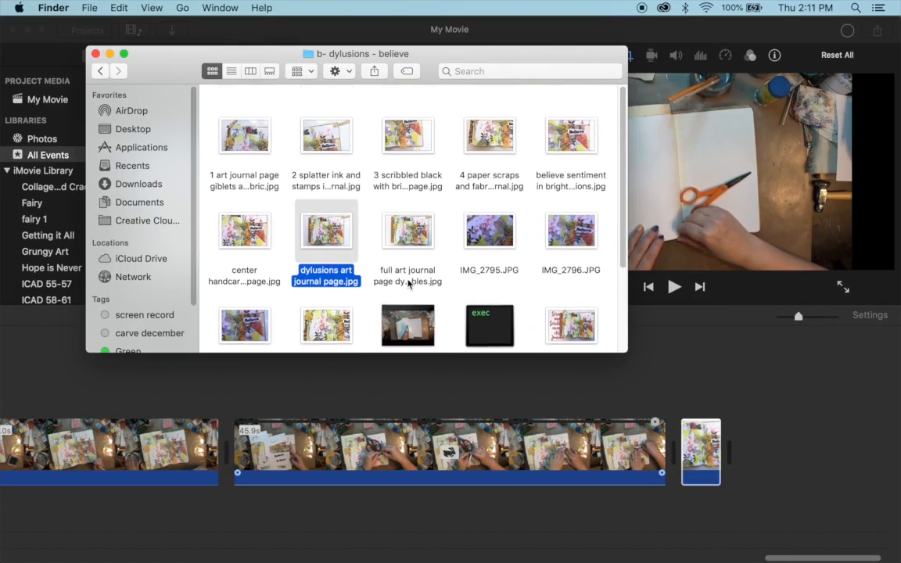
left_click_drag(669, 188, 756, 446)
mouse_move(334, 125)
left_mouse_down()
mouse_move(747, 288)
mouse_move(820, 392)
mouse_move(813, 426)
left_mouse_up()
mouse_move(414, 121)
left_mouse_down()
mouse_move(833, 317)
mouse_move(789, 391)
mouse_move(820, 437)
left_mouse_up()
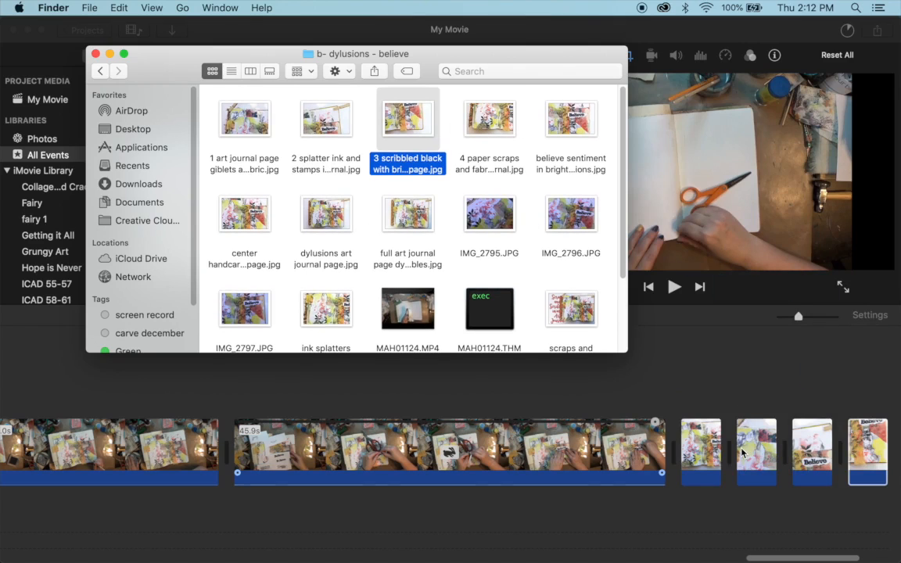
scroll(747, 452, "right", 5)
left_click_drag(478, 115, 735, 390)
left_click_drag(583, 121, 778, 436)
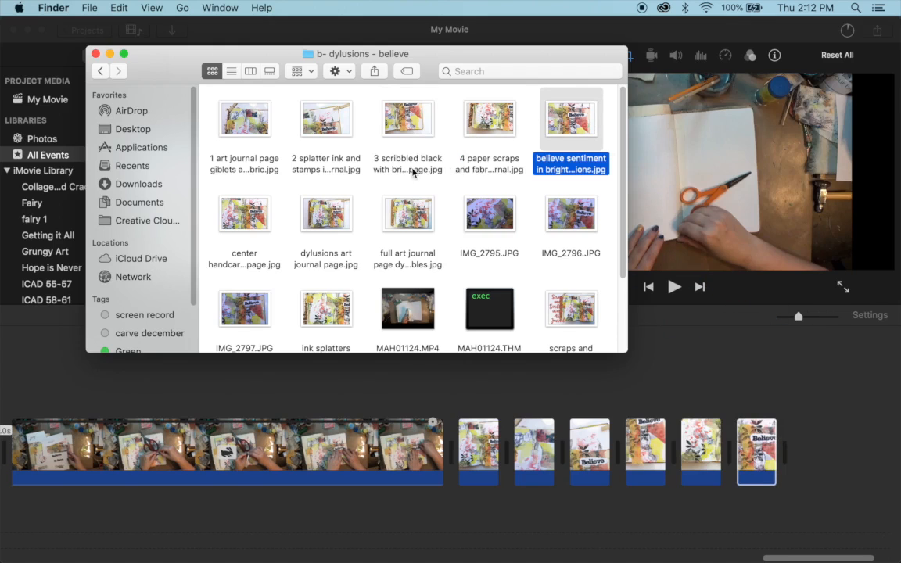
Check the first closing still, and append "dylusions art journal page.jpg" from Finder again as the last image.
left_click(472, 439)
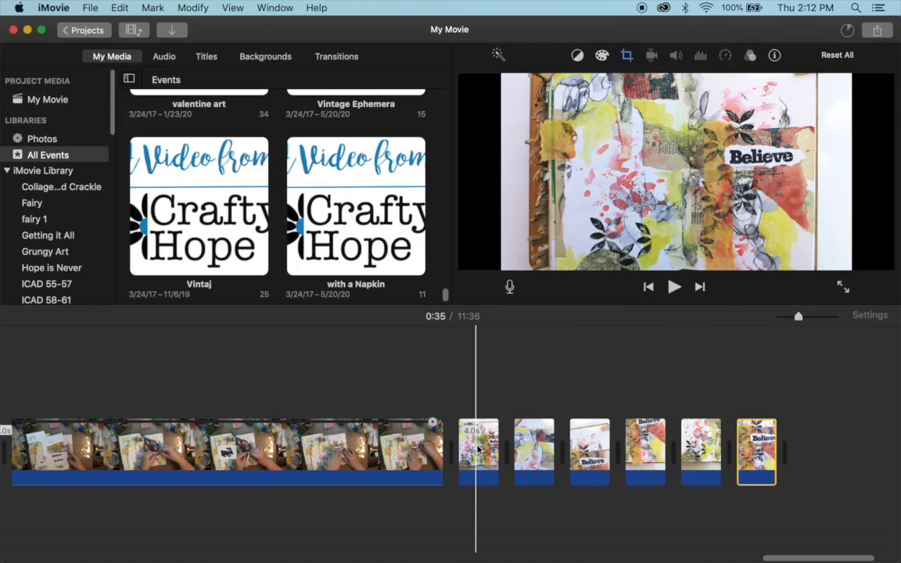
left_click(479, 448)
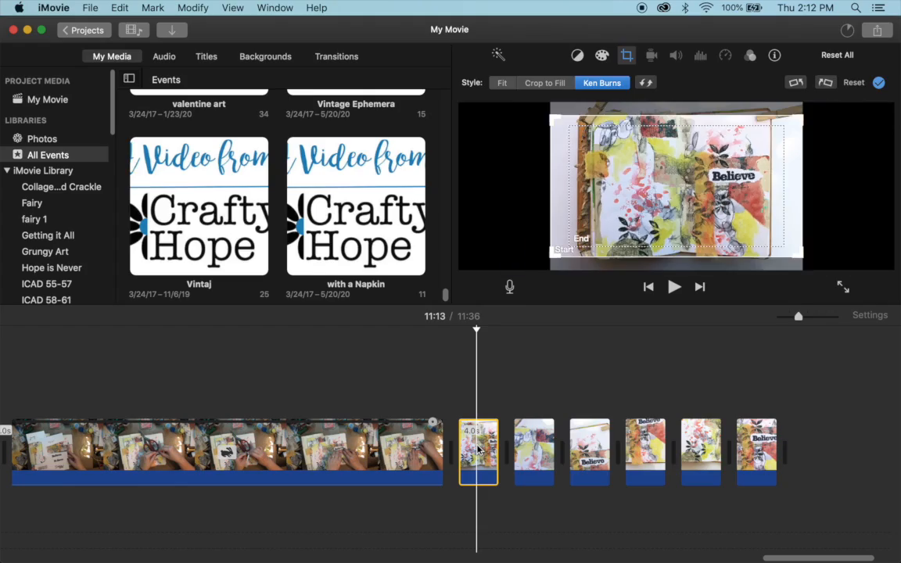
key("ctrl+Up")
left_click(162, 115)
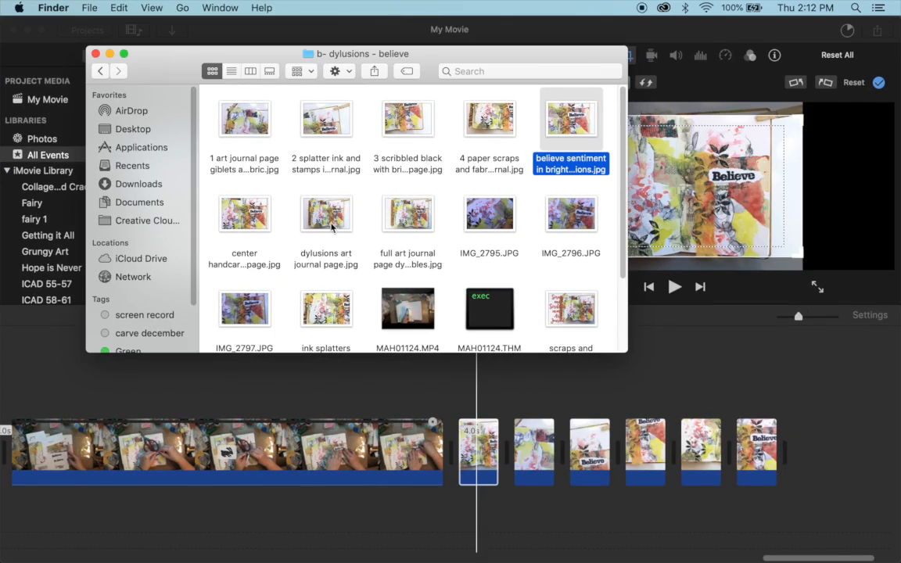
left_click_drag(327, 222, 872, 443)
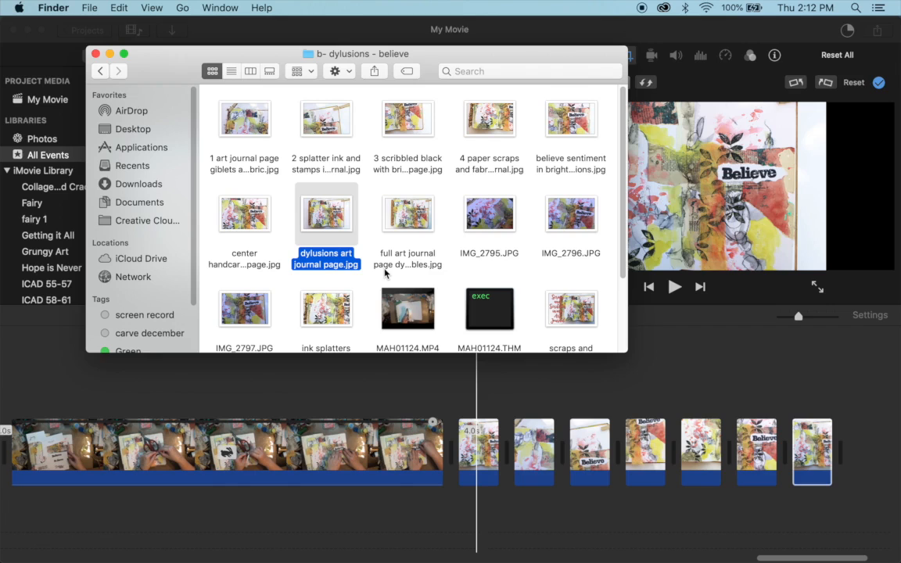
scroll(385, 272, "down", 4)
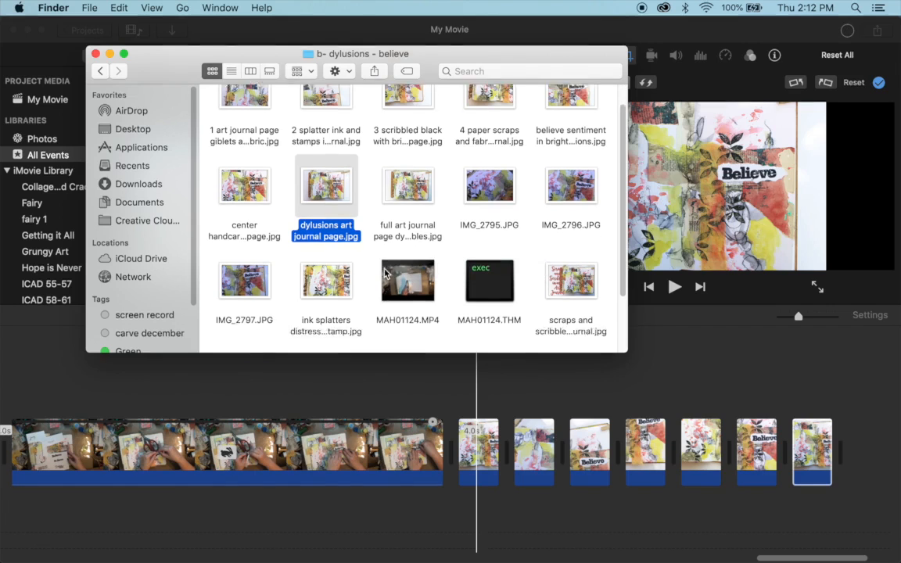
scroll(385, 272, "up", 4)
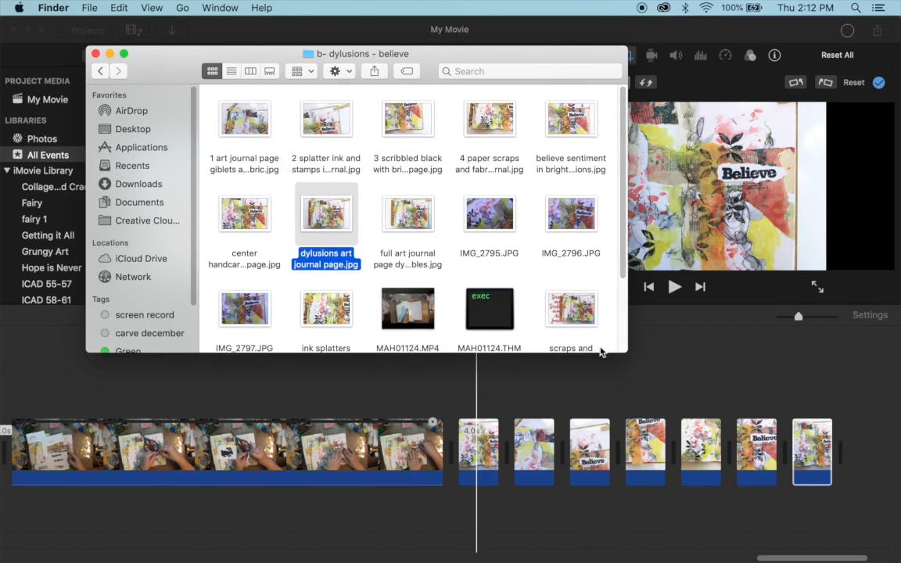
Add the "Thank you for watching" card from the "Collage and Crackle" event to the end of the movie in iMovie.
left_click(679, 352)
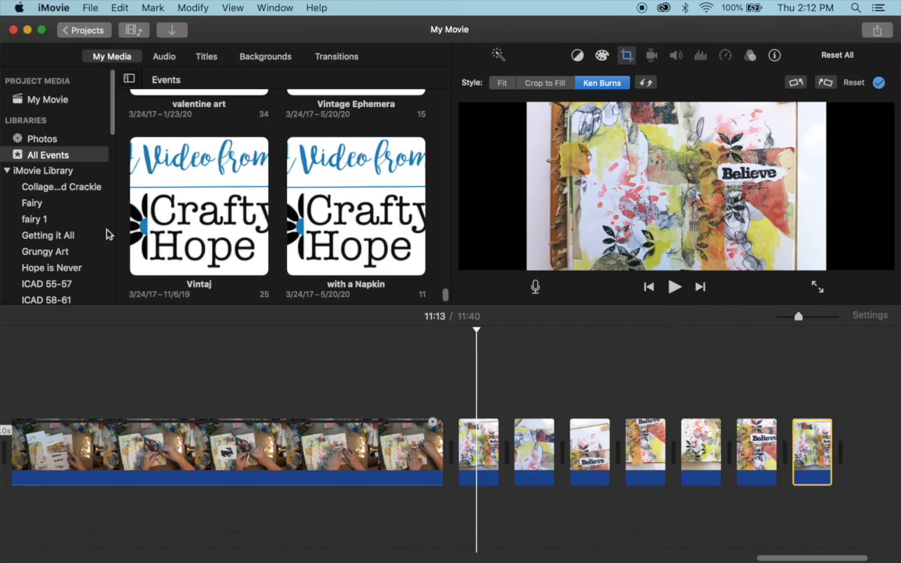
left_click(49, 190)
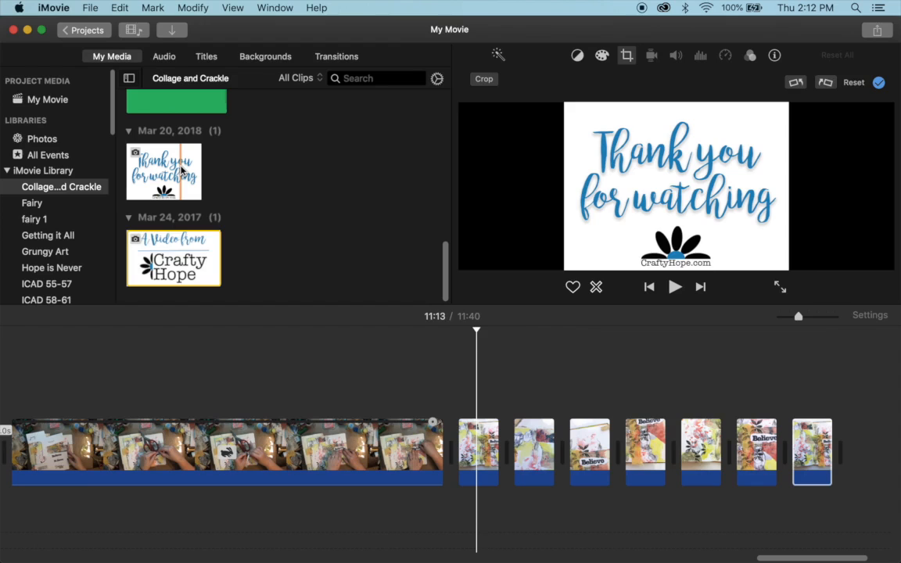
left_click_drag(179, 168, 869, 453)
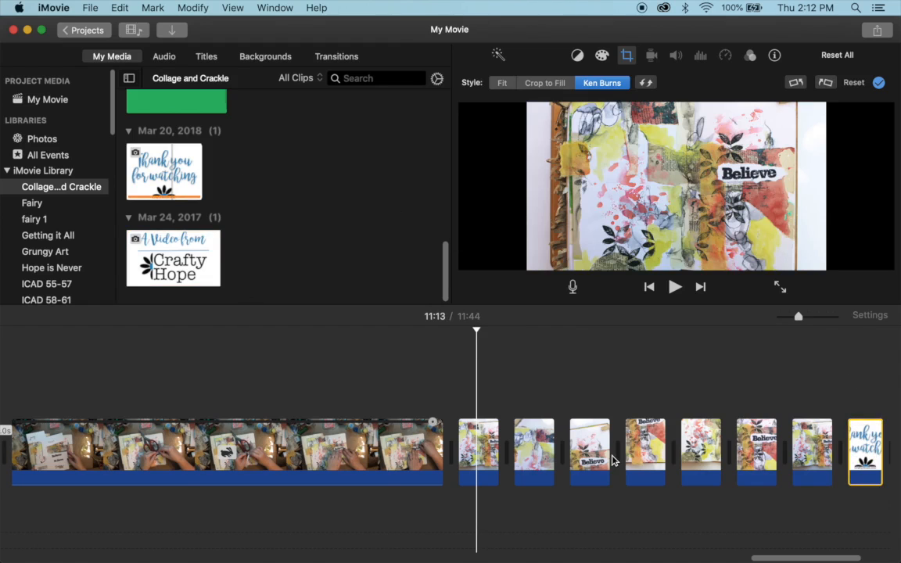
Insert the "A Video from Crafty Hope" card between the opening still and the first video clip.
scroll(613, 460, "left", 10)
scroll(612, 459, "left", 10)
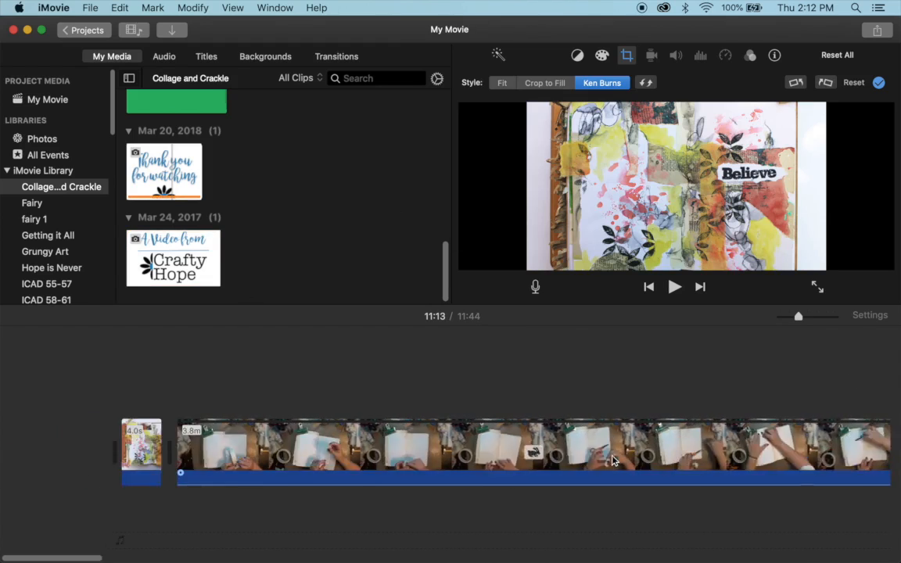
left_click_drag(179, 247, 102, 446)
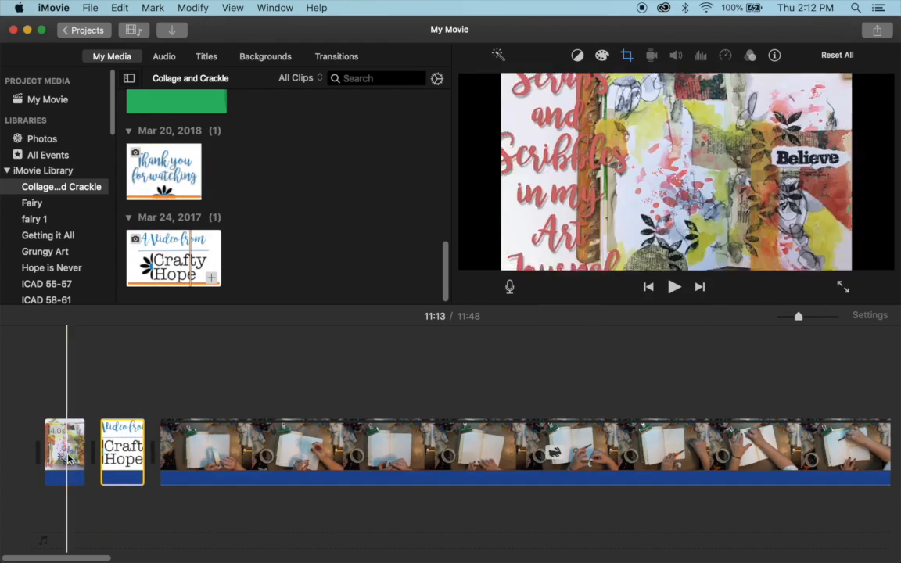
Add Cross Blur transitions before and after the Crafty Hope card.
left_click(337, 58)
left_click(121, 171)
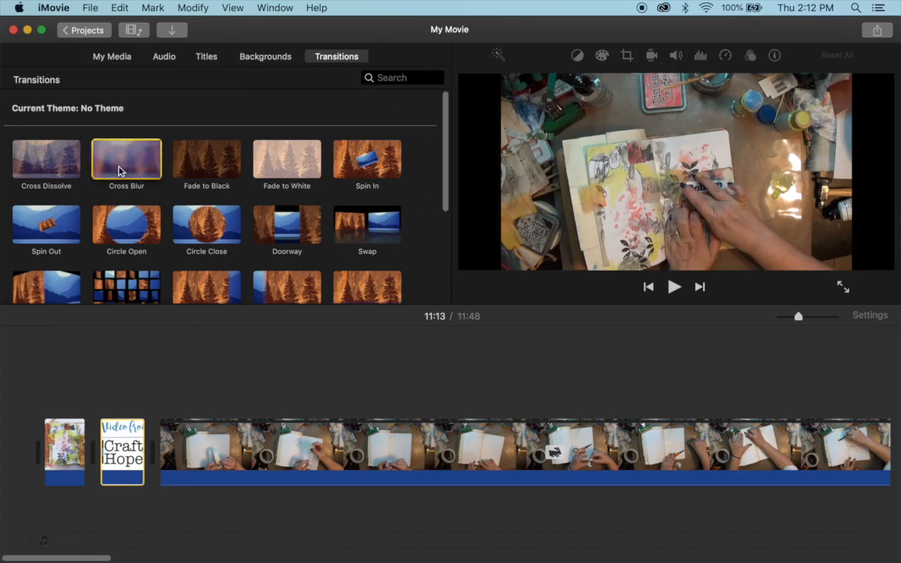
left_click_drag(120, 171, 74, 392)
left_click_drag(123, 179, 145, 378)
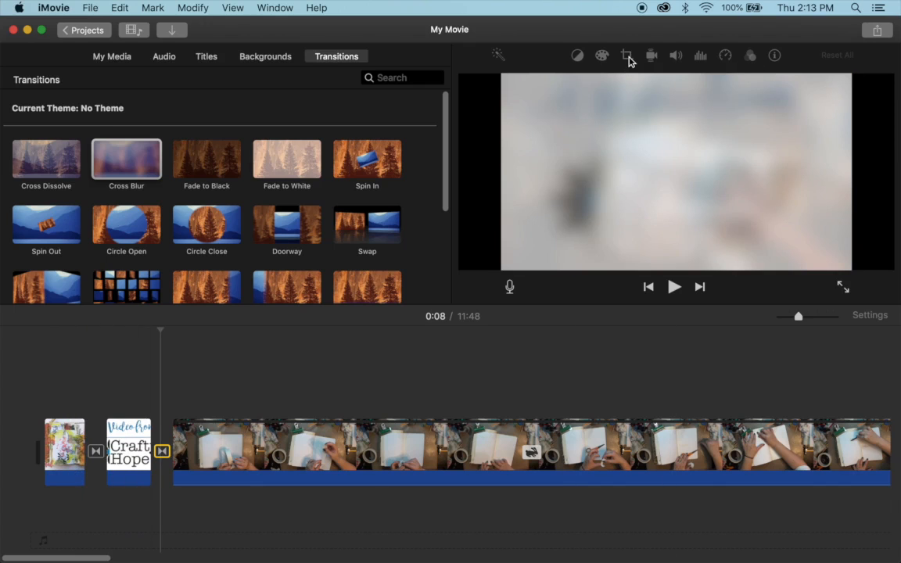
Reposition the opening still's Ken Burns frames, moving the start frame up and the end frame toward the image's lower left.
left_click(652, 57)
left_click(68, 473)
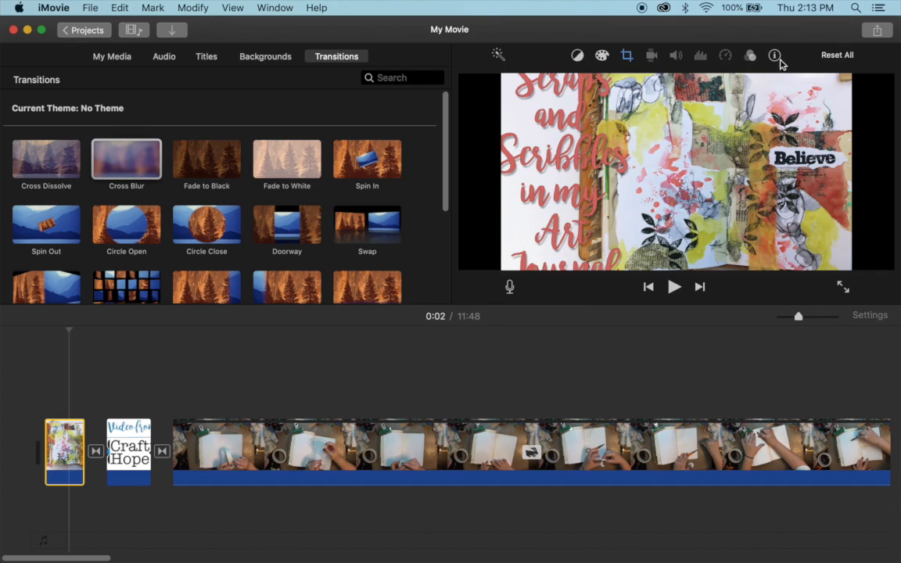
left_click(625, 56)
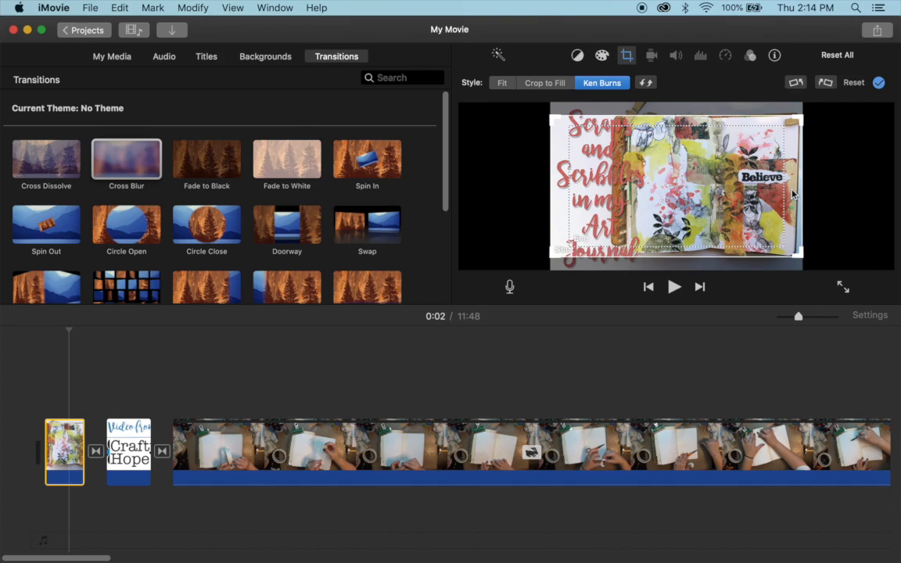
left_click_drag(792, 194, 796, 185)
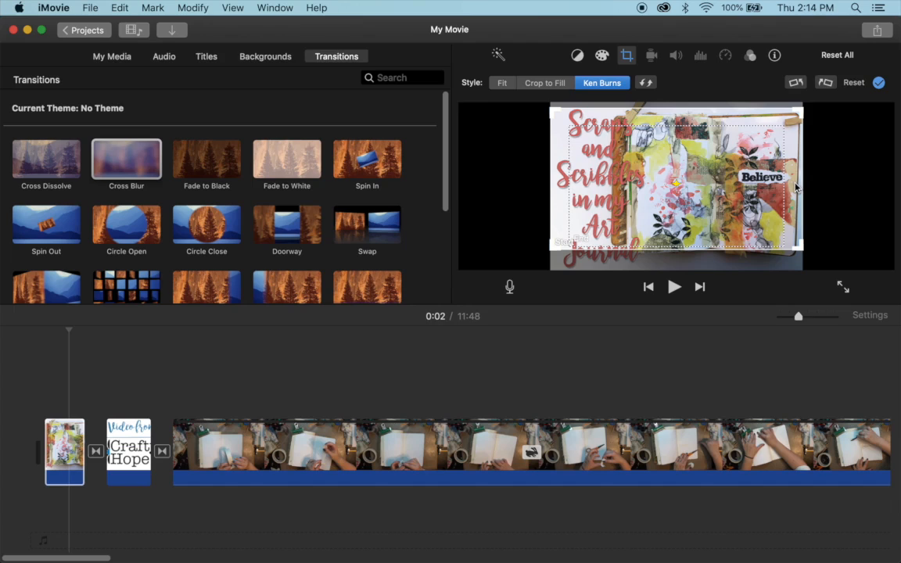
left_click(685, 194)
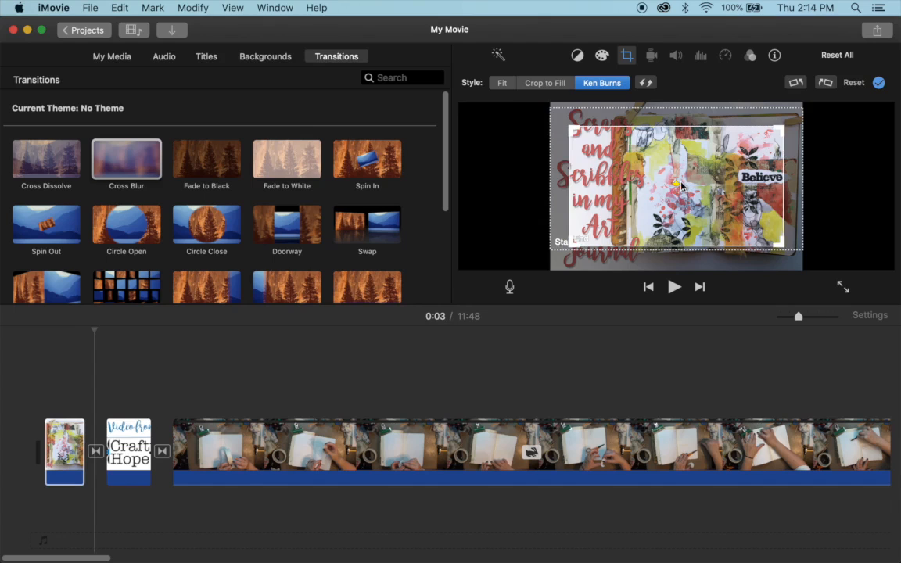
left_click_drag(700, 199, 686, 220)
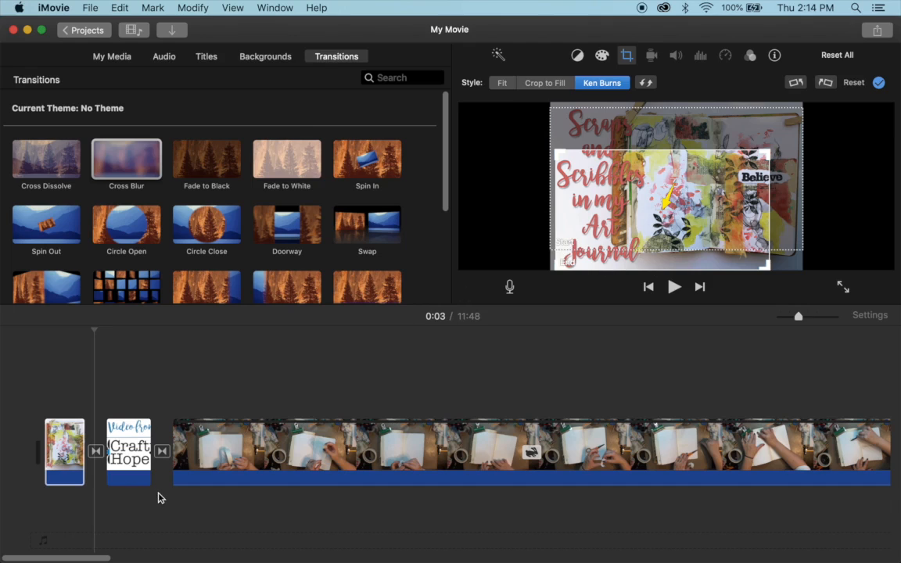
Swap the Ken Burns start and end frames on the Crafty Hope card, with the start frame higher and the end frame lower.
left_click(130, 460)
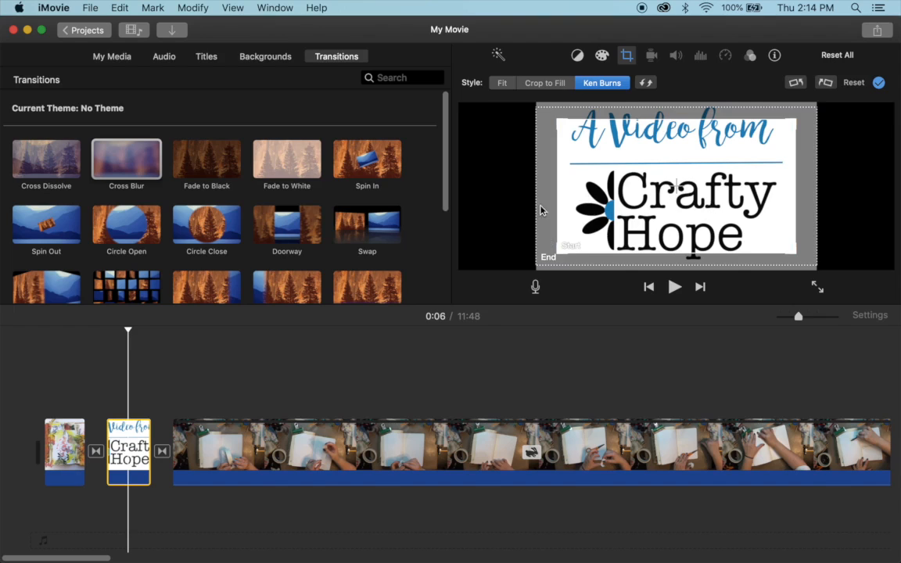
left_click(646, 84)
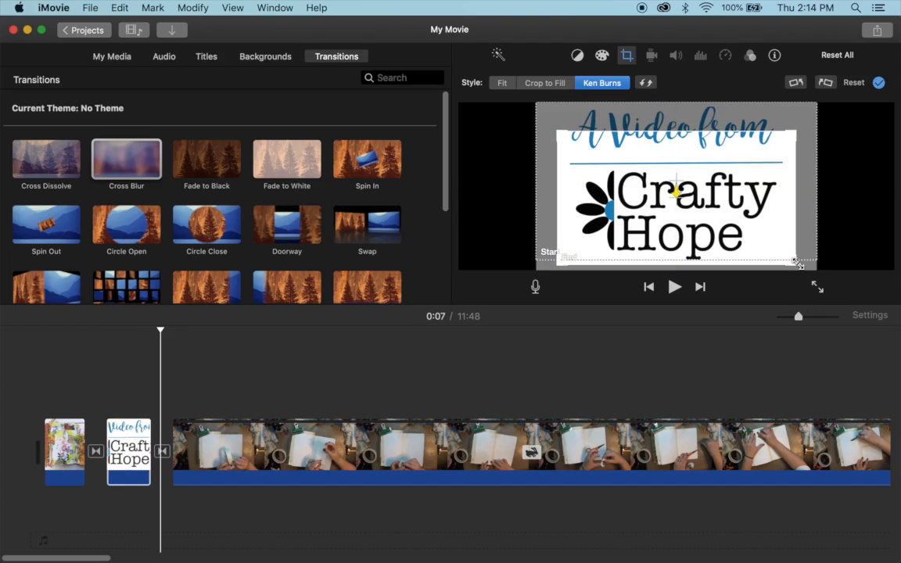
Add Cross Blur transitions between the last video clip, all the closing stills and the "Thank you for watching" card.
scroll(672, 438, "right", 10)
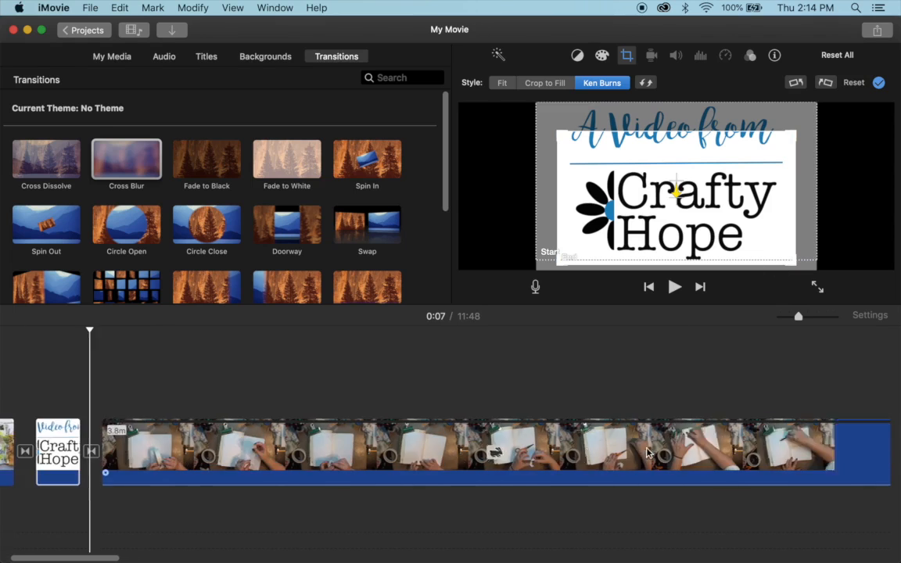
scroll(647, 452, "right", 20)
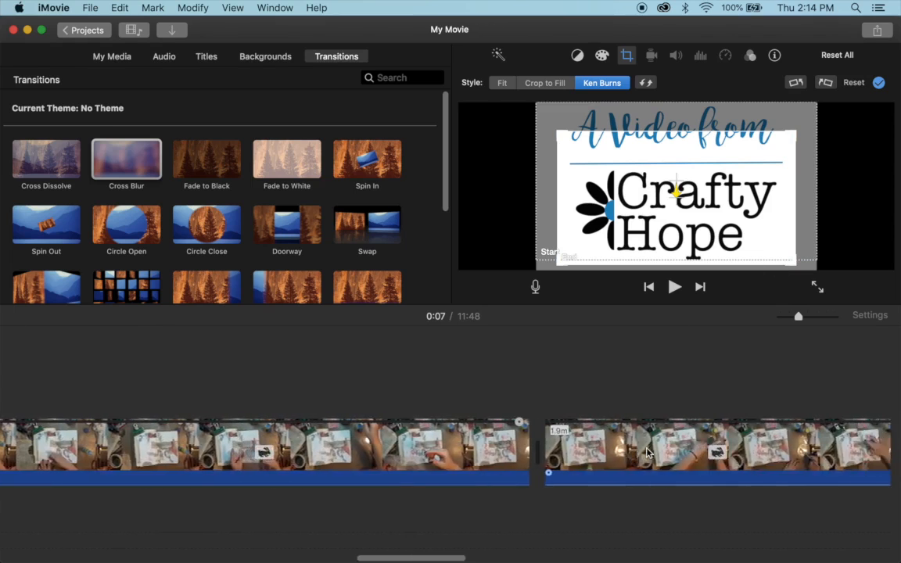
scroll(647, 452, "left", 5)
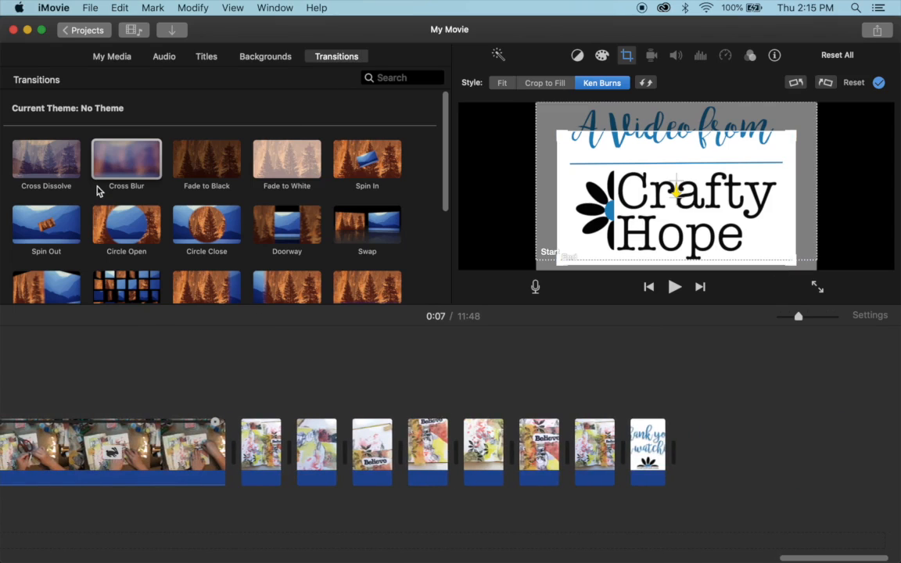
left_click(125, 162)
left_click_drag(126, 166, 551, 378)
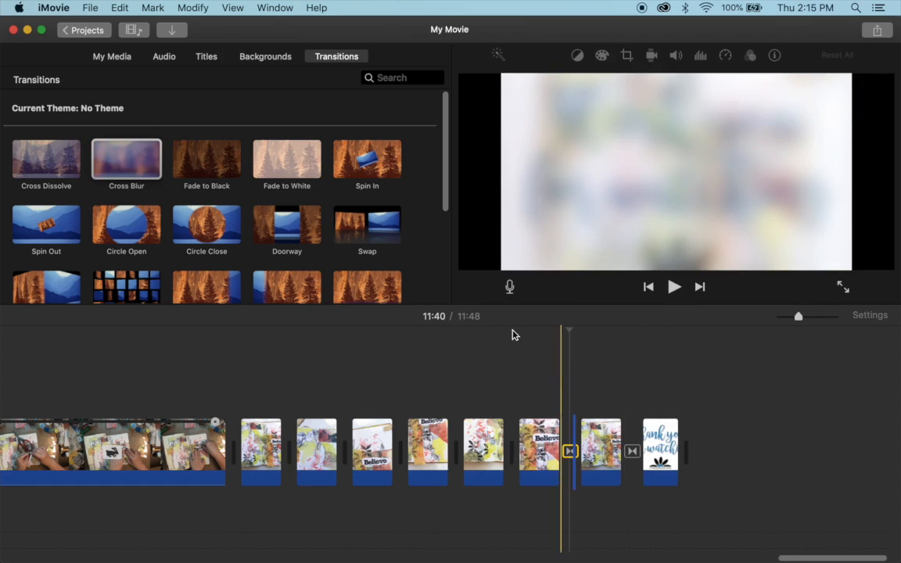
left_click_drag(121, 164, 514, 438)
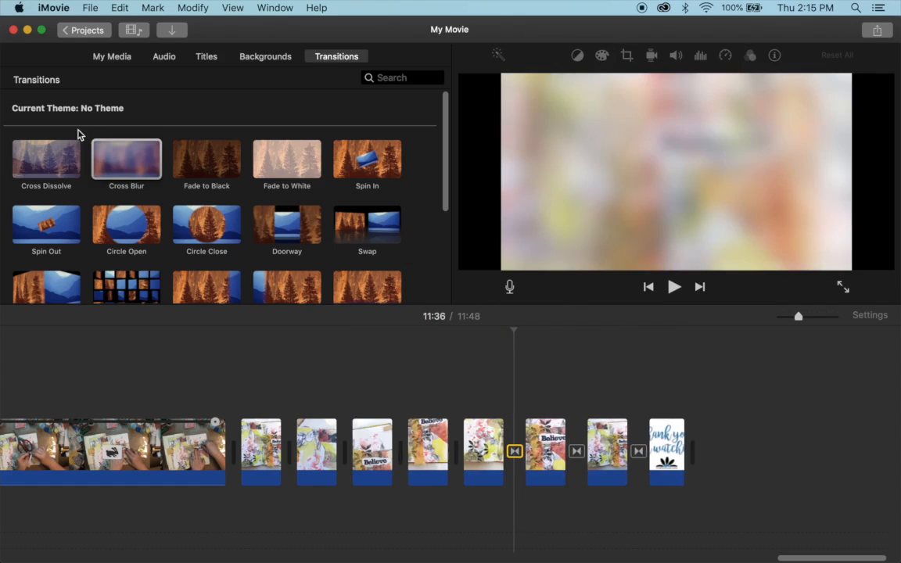
left_click_drag(122, 150, 423, 351)
left_click_drag(435, 356, 457, 359)
left_click_drag(121, 151, 404, 360)
left_click_drag(149, 168, 215, 360)
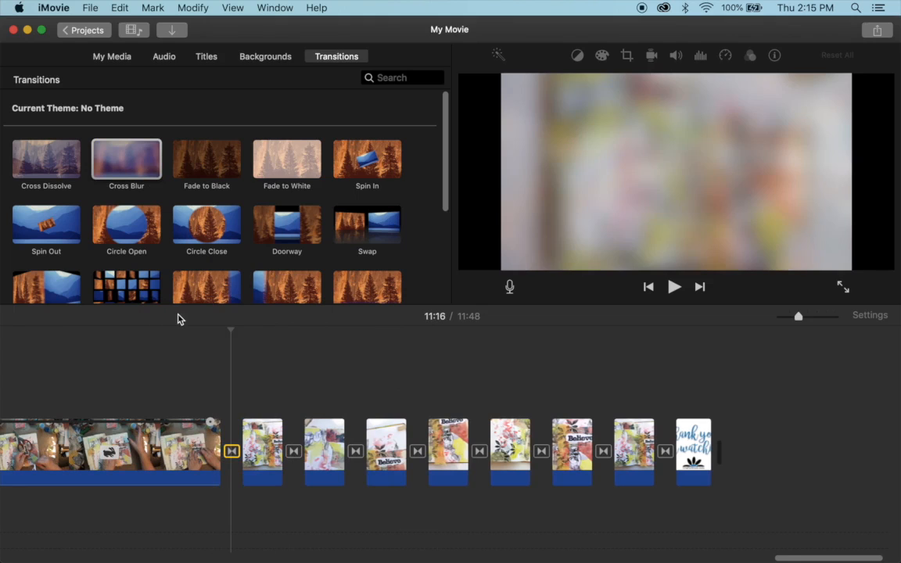
Open the cropping controls for the closing stills and move both Ken Burns frames upward on the third closing still.
left_click(267, 450)
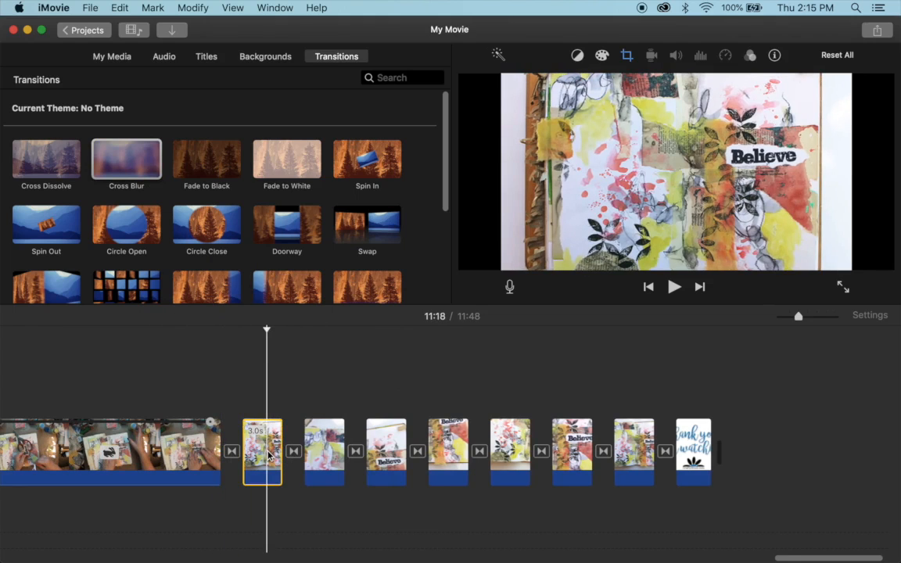
left_click(627, 56)
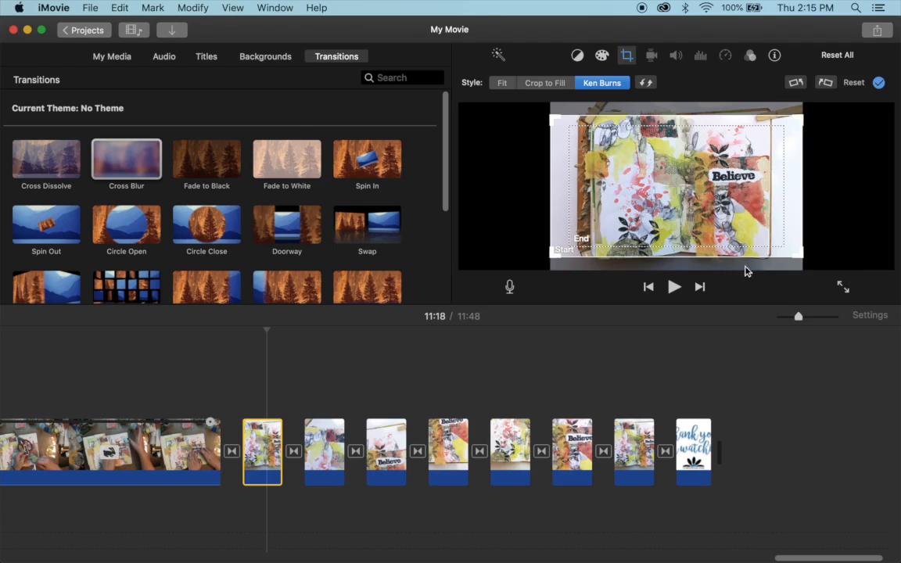
left_click(319, 472)
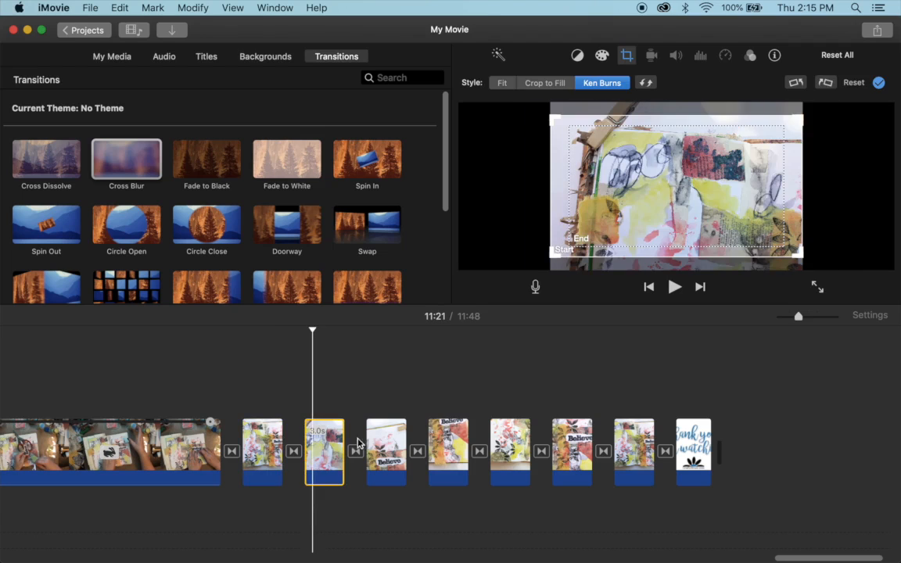
left_click(383, 469)
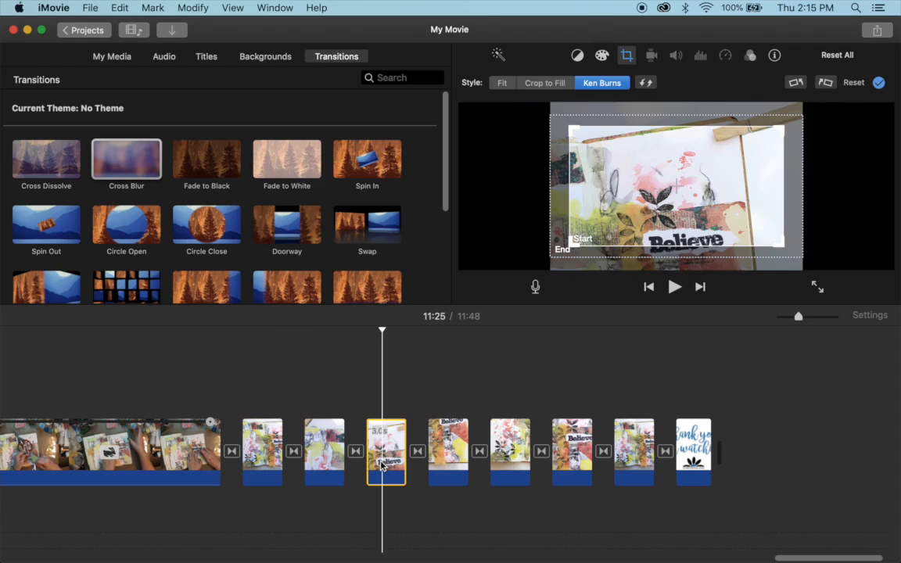
left_click(712, 147)
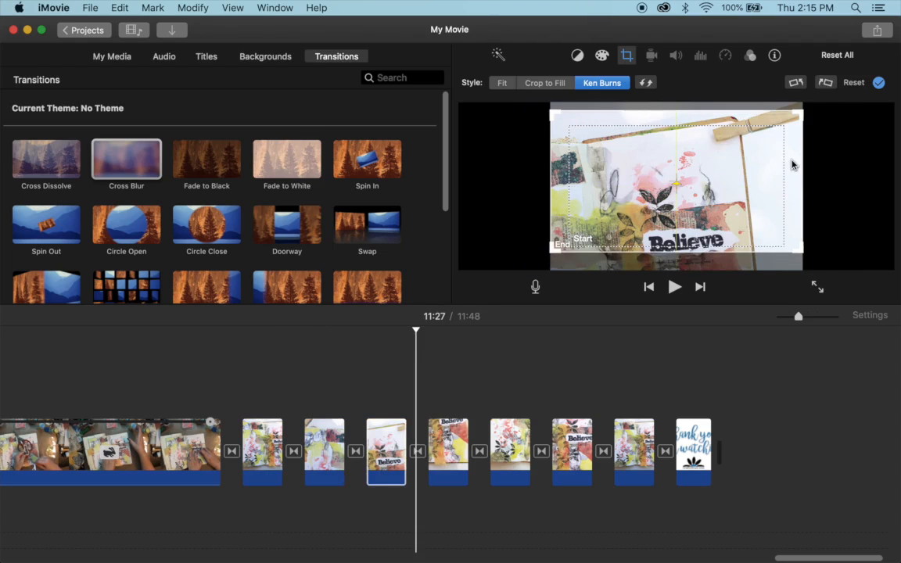
left_click(715, 181)
left_click_drag(715, 181, 715, 168)
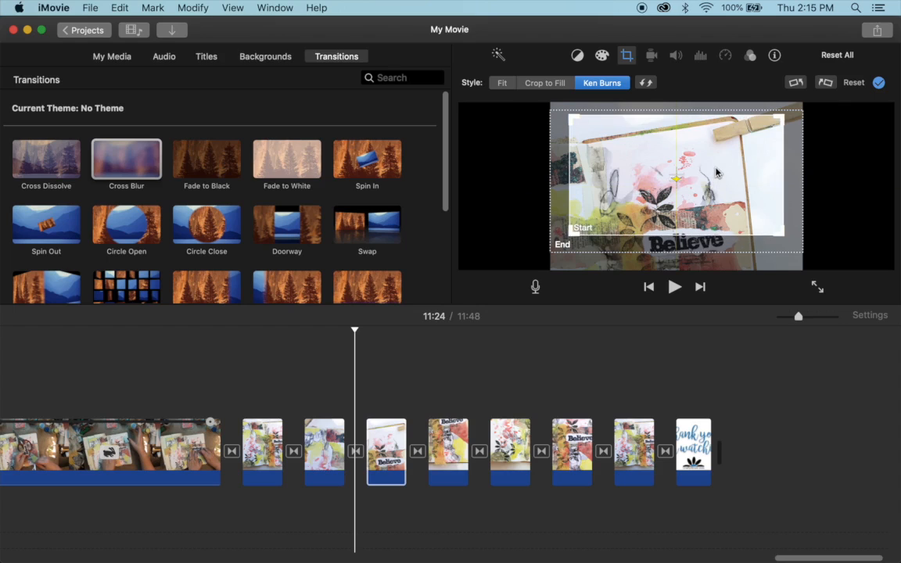
Move the Ken Burns start and end frames downward on the fourth closing still.
left_click(435, 459)
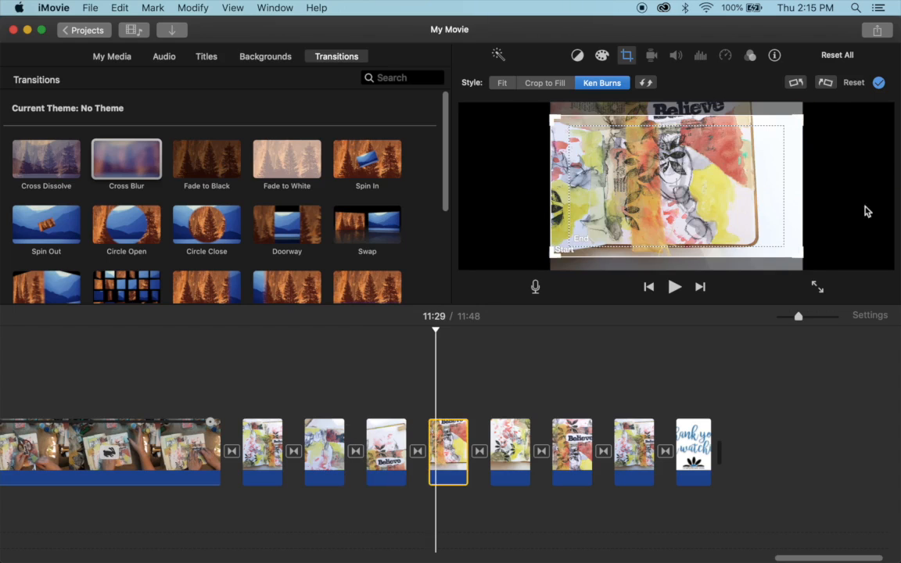
left_click(685, 193)
left_click_drag(631, 192, 631, 203)
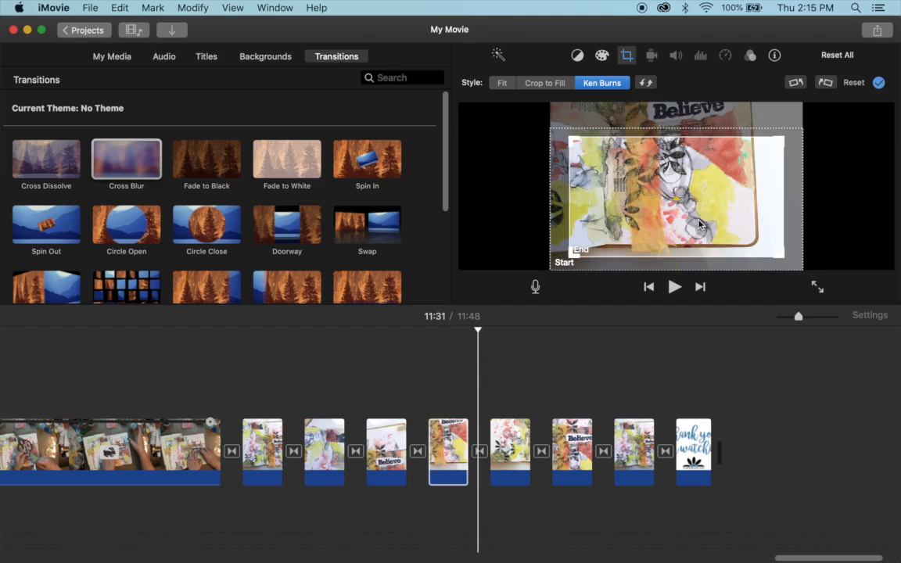
Set the cropping style of the "Thank you for watching" card to Fit.
left_click(504, 467)
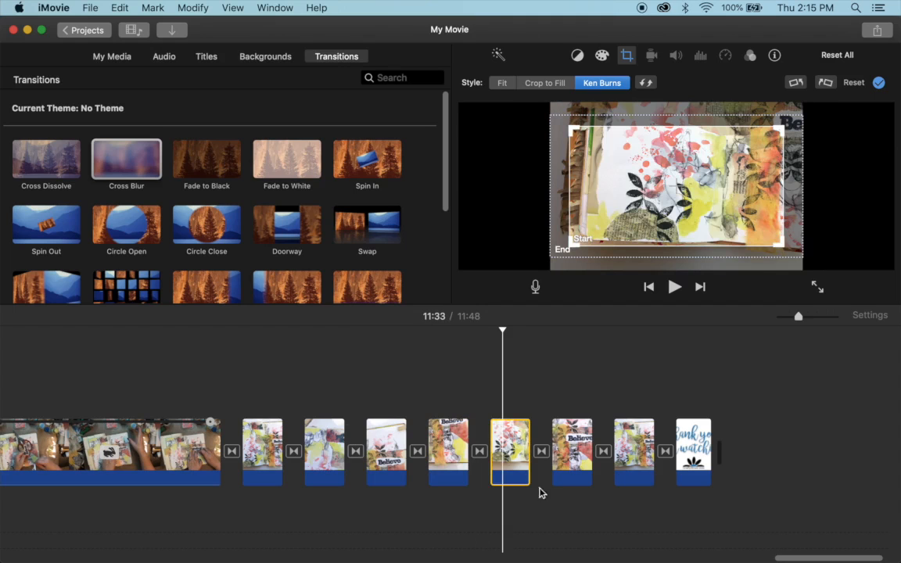
left_click(570, 470)
left_click(631, 465)
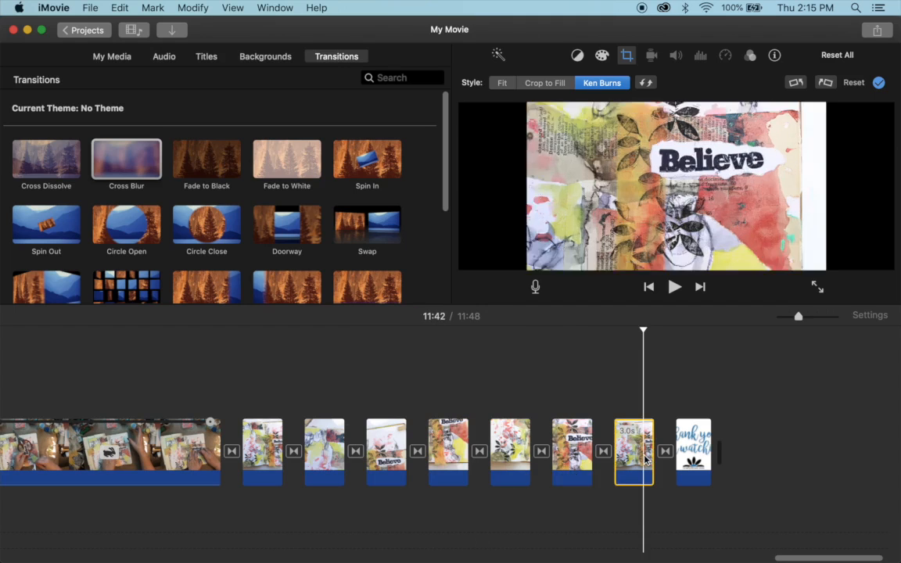
left_click(691, 458)
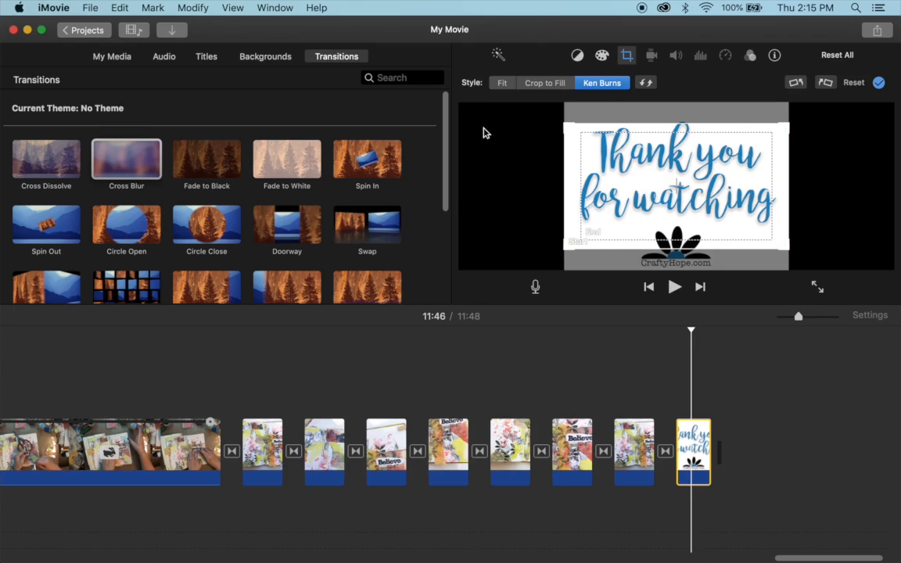
left_click(501, 84)
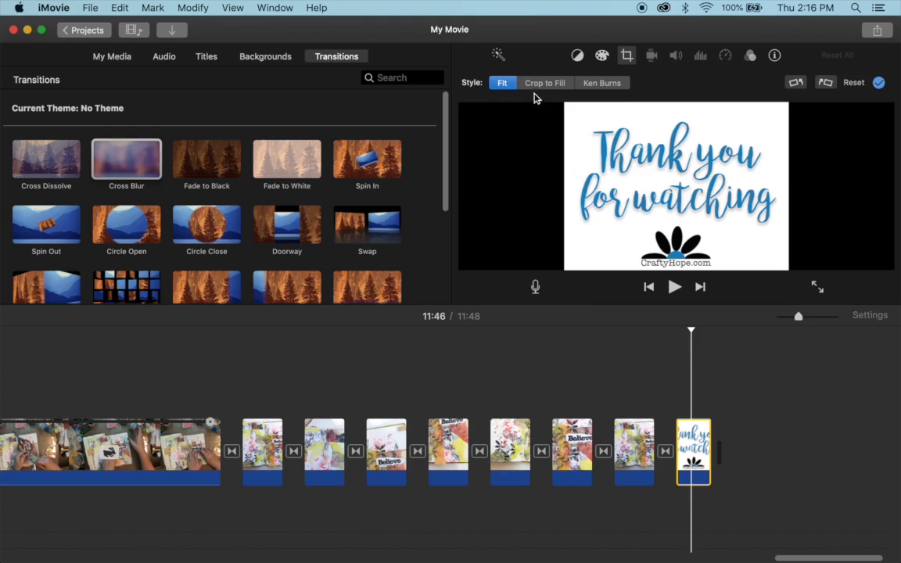
left_click(534, 92)
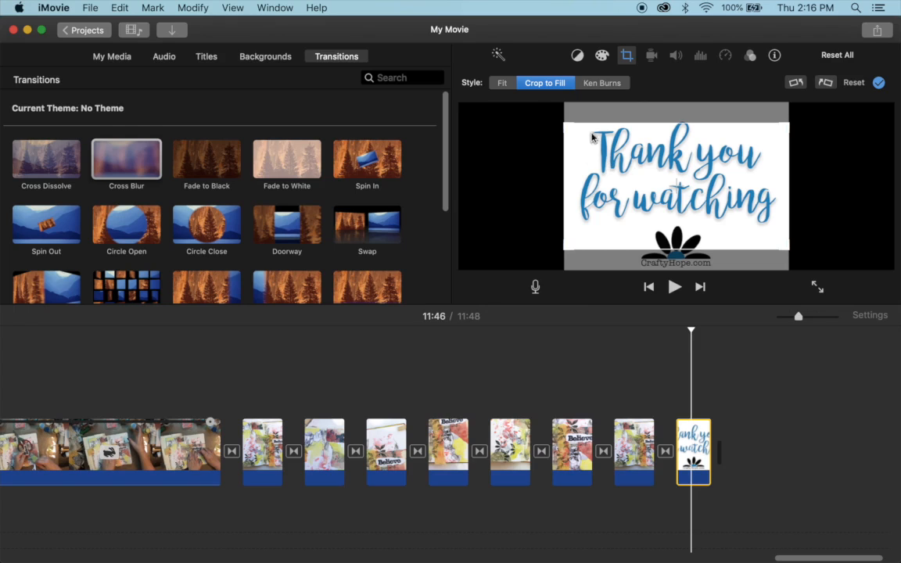
left_click(501, 83)
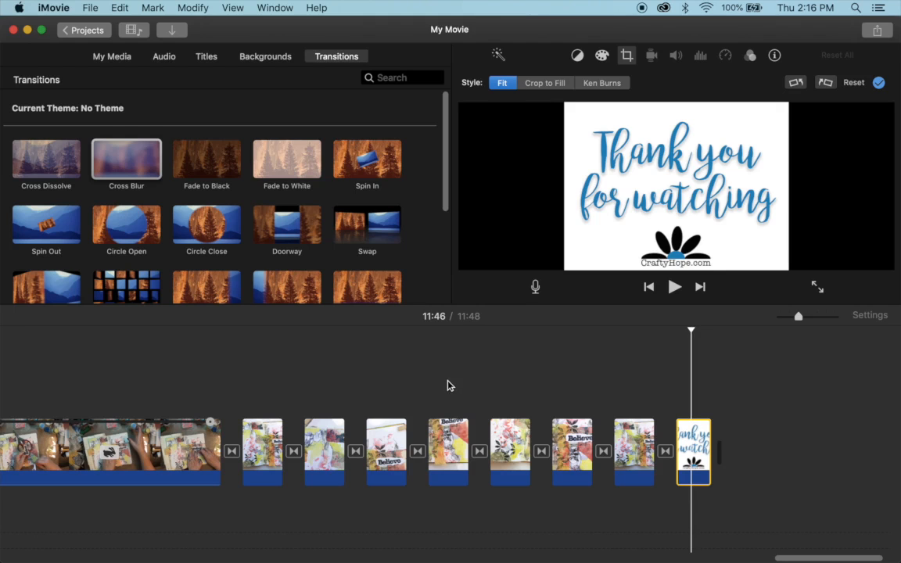
Place the playhead at 0:08, where the first video clip begins, and open the voiceover recording controls.
scroll(395, 411, "left", 10)
scroll(394, 411, "left", 15)
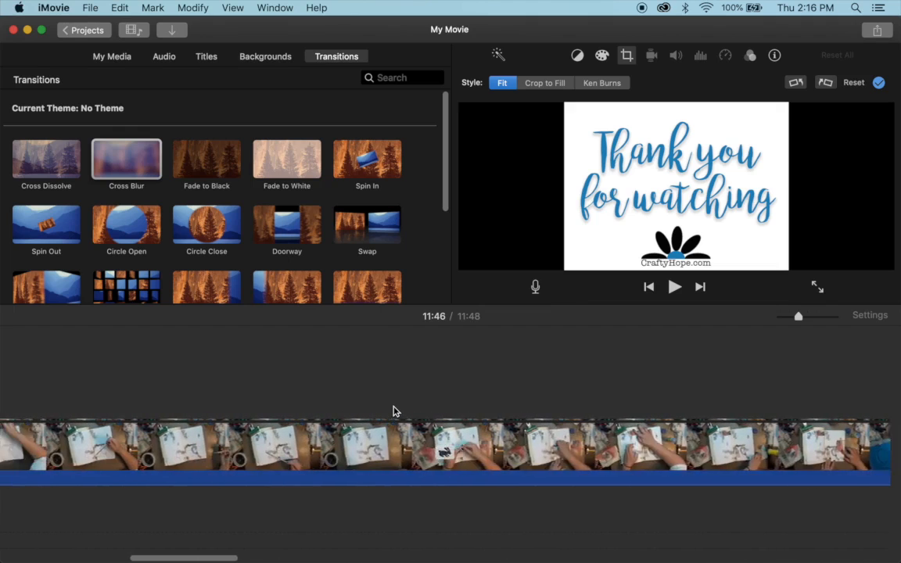
scroll(395, 410, "left", 10)
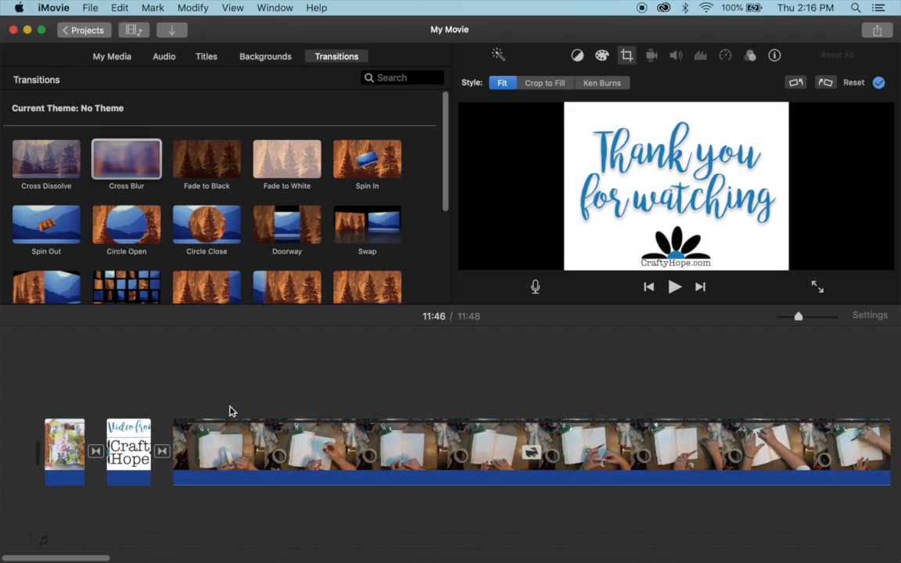
left_click(175, 395)
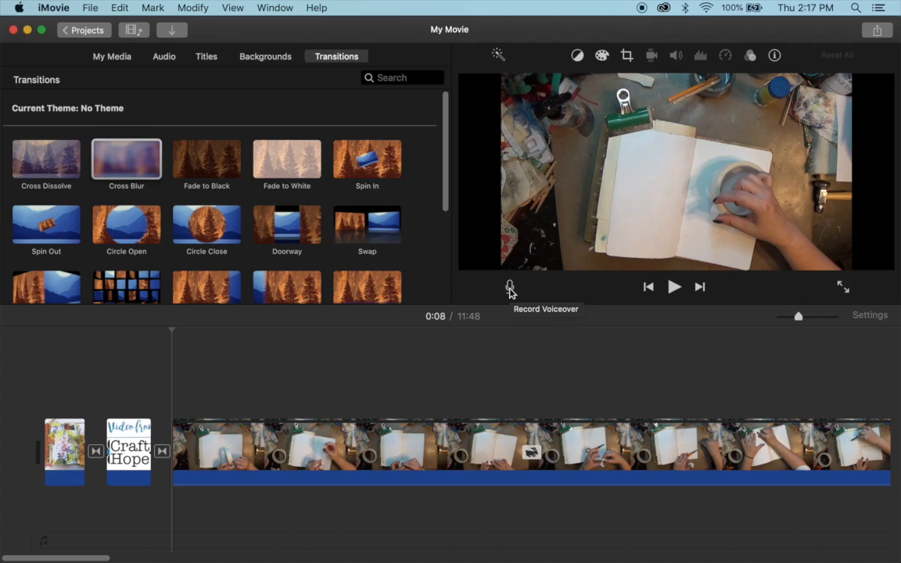
left_click(509, 288)
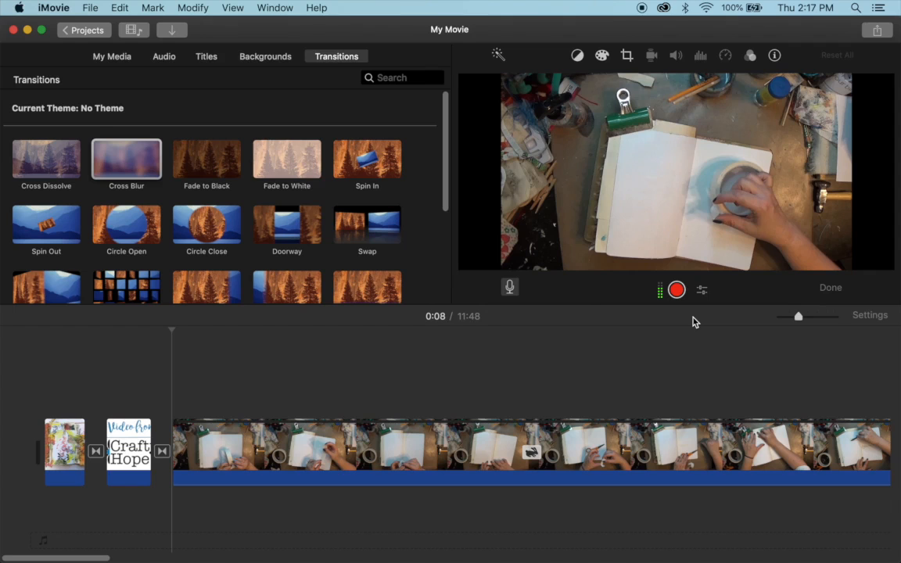
Examine the recorded voiceover track along the whole timeline for its coverage and silent gaps, closing the voiceover recording controls.
scroll(602, 447, "right", 10)
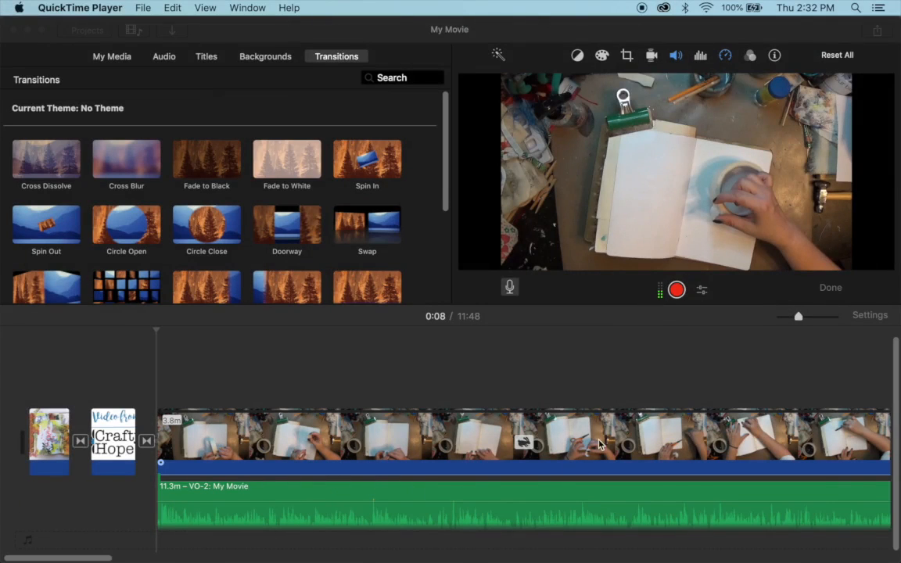
scroll(316, 500, "right", 1)
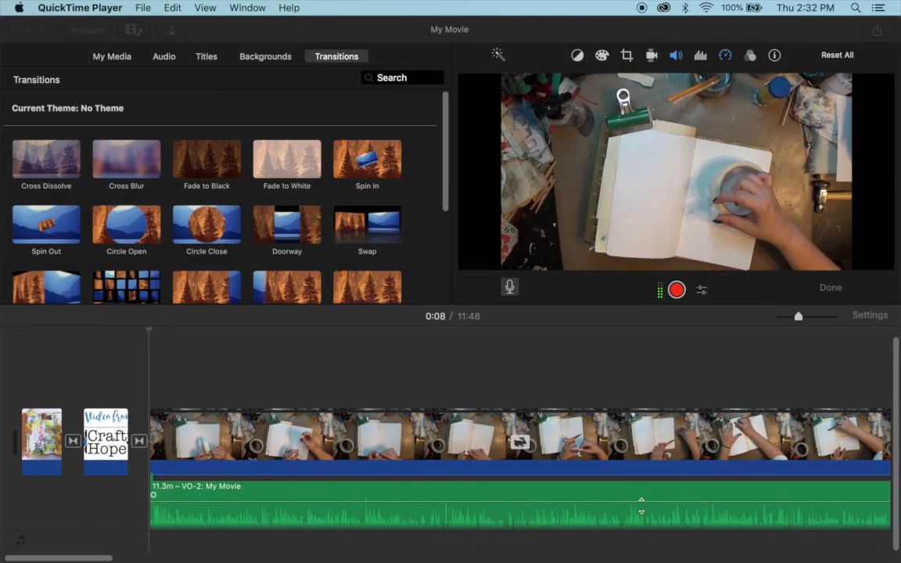
scroll(714, 493, "right", 10)
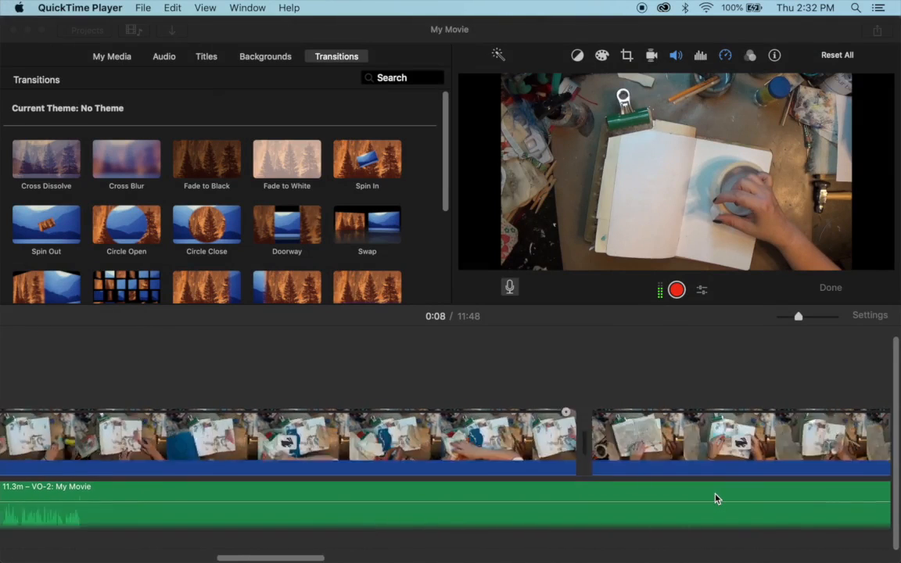
scroll(716, 498, "right", 10)
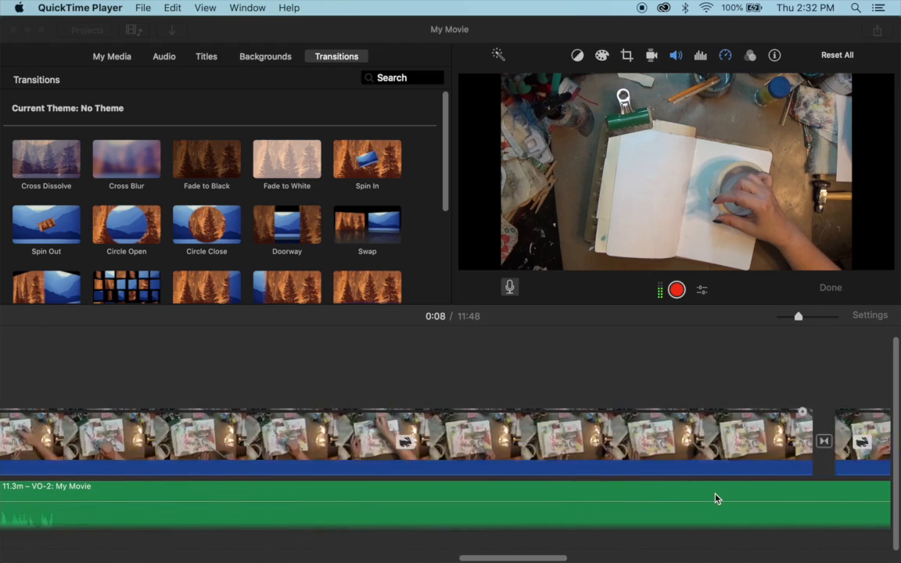
scroll(714, 498, "right", 5)
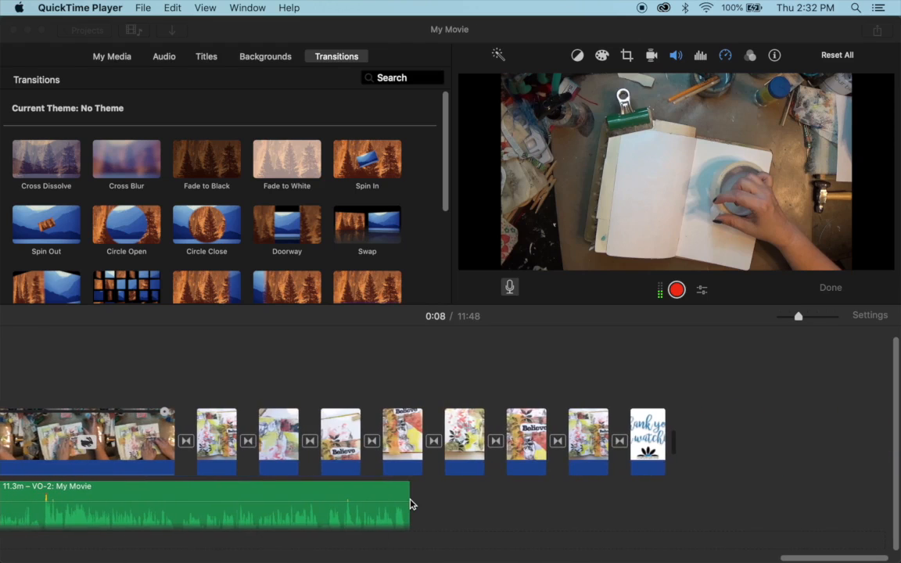
scroll(412, 504, "left", 3)
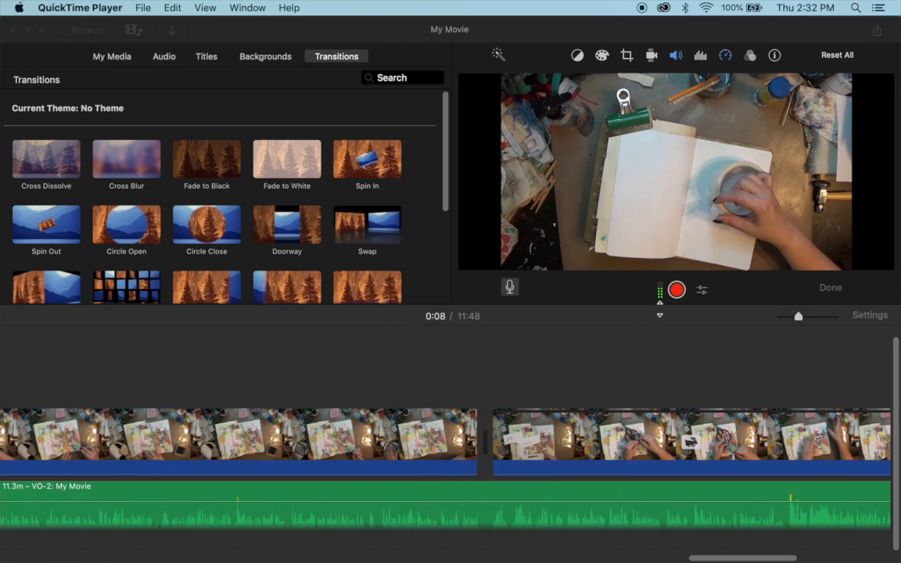
left_click(510, 288)
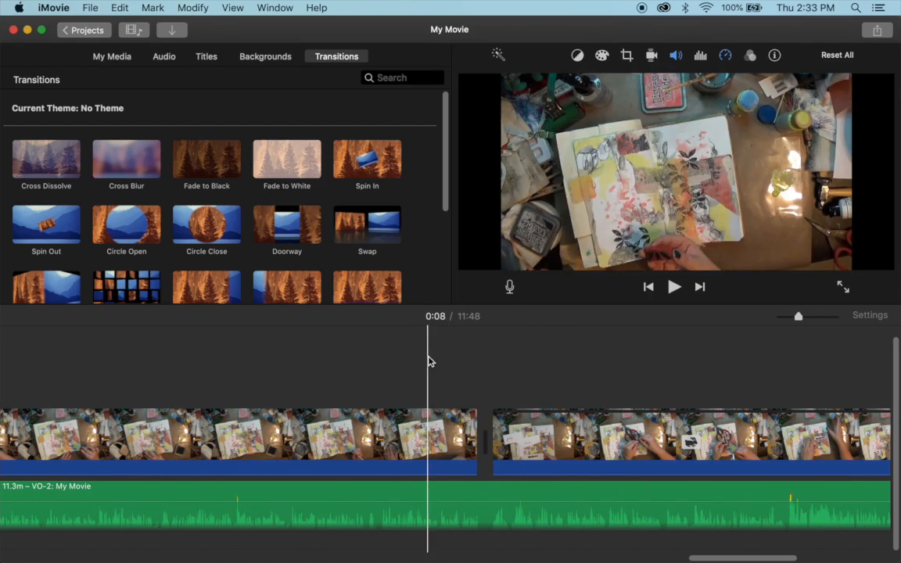
scroll(376, 382, "left", 5)
scroll(376, 382, "left", 10)
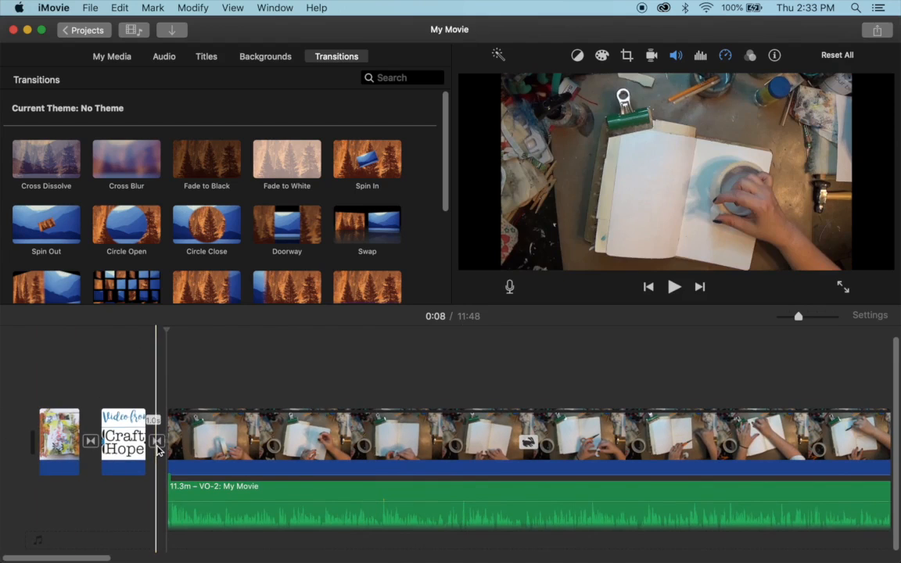
scroll(578, 433, "right", 10)
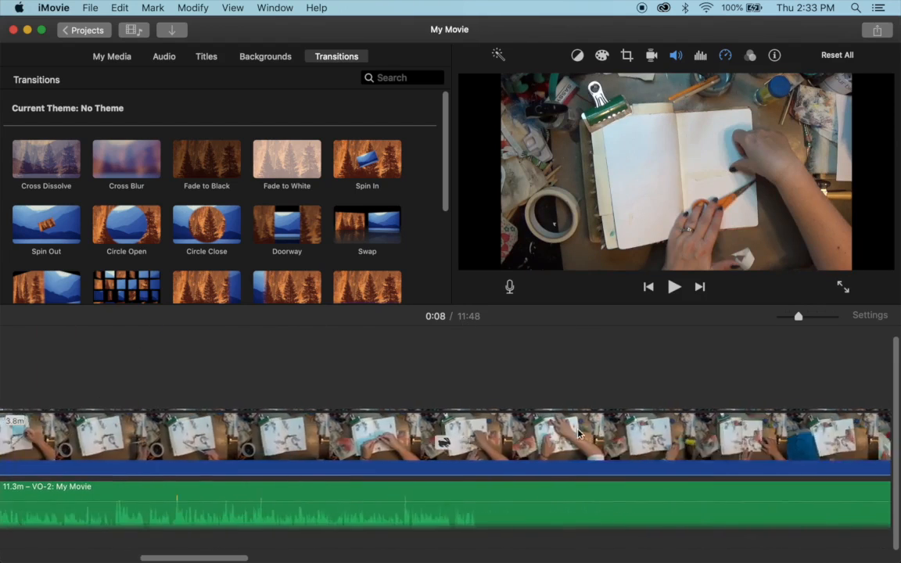
scroll(579, 432, "left", 10)
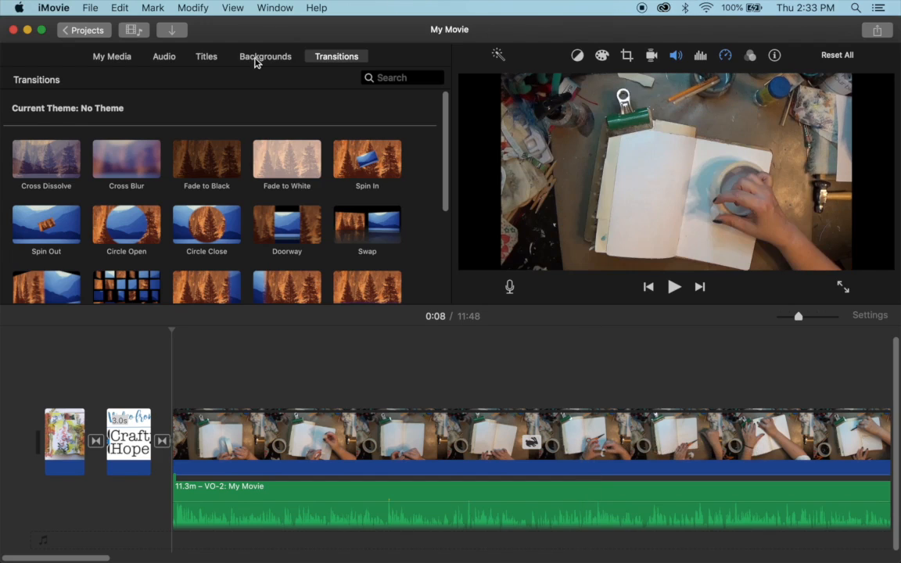
Add the "Off Broadway" jingle from Sound Effects to the timeline, starting under the opening still.
left_click(161, 58)
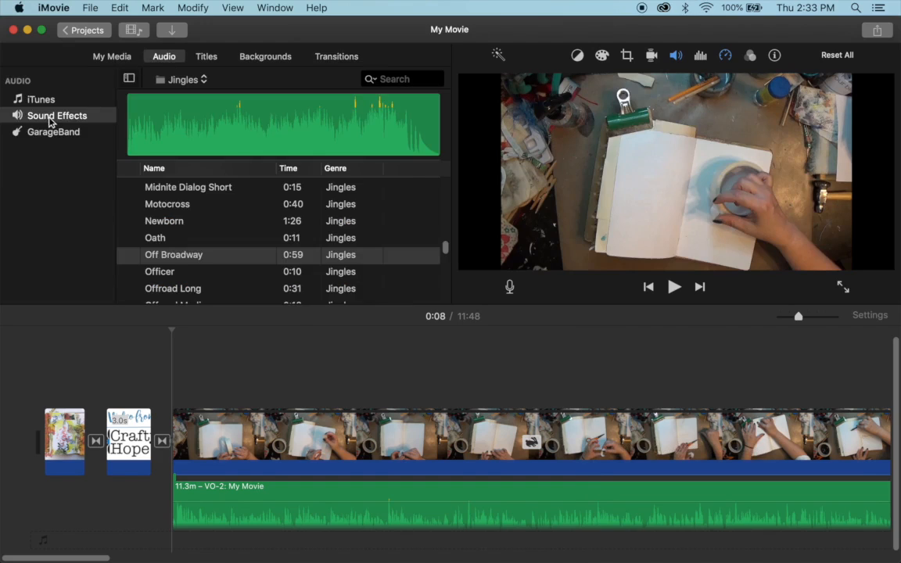
left_click(202, 82)
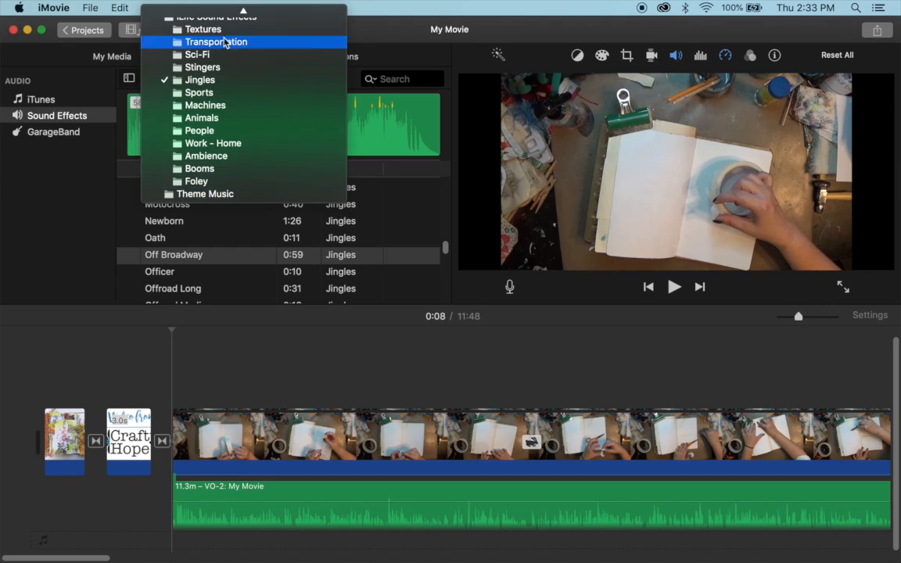
left_click(203, 82)
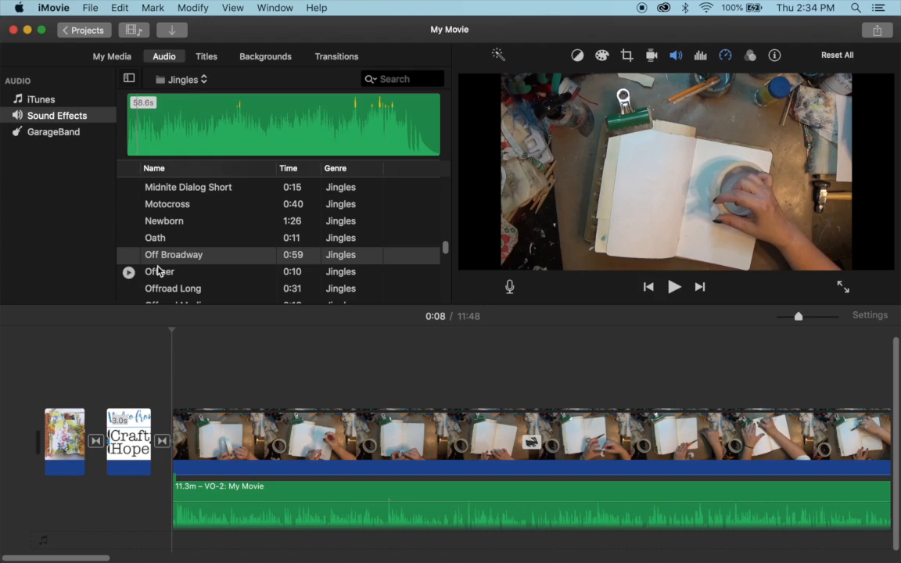
left_click(36, 101)
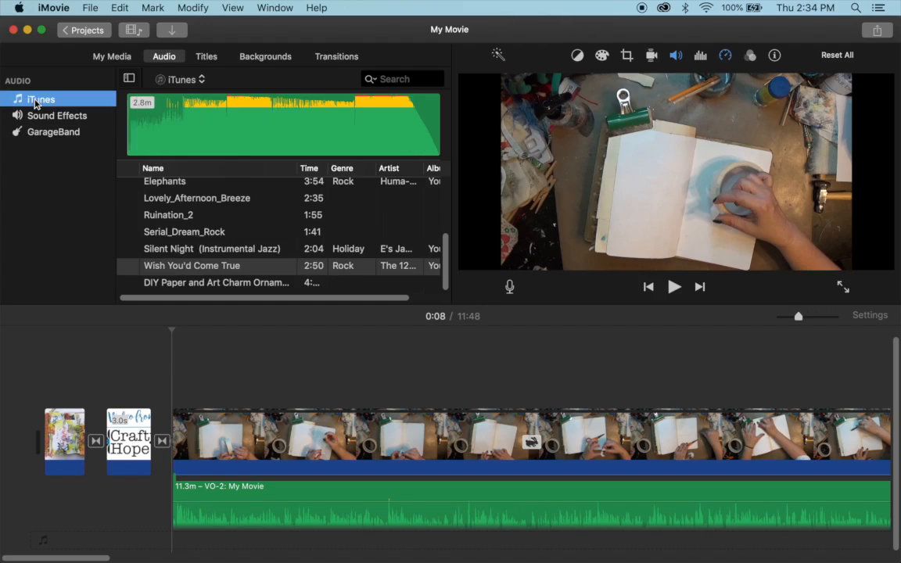
left_click(64, 115)
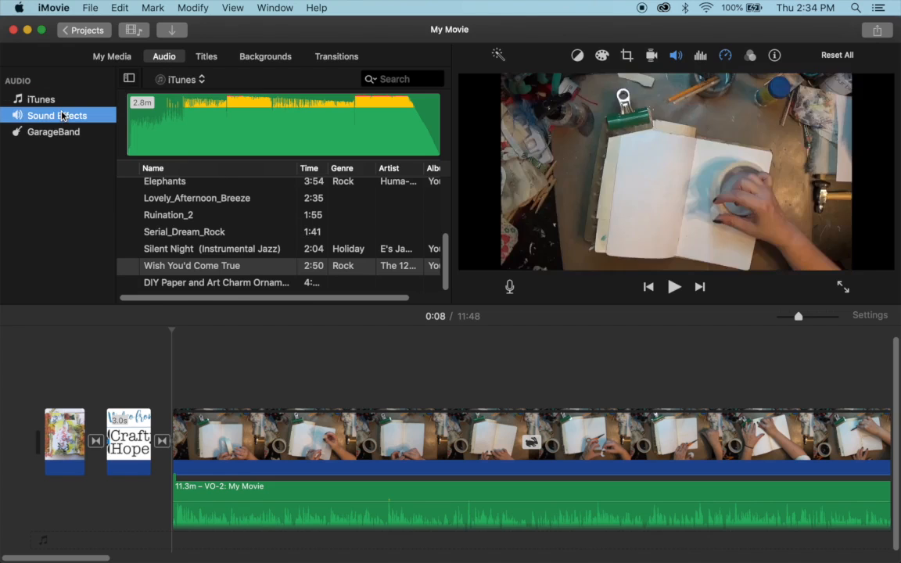
left_click(191, 331)
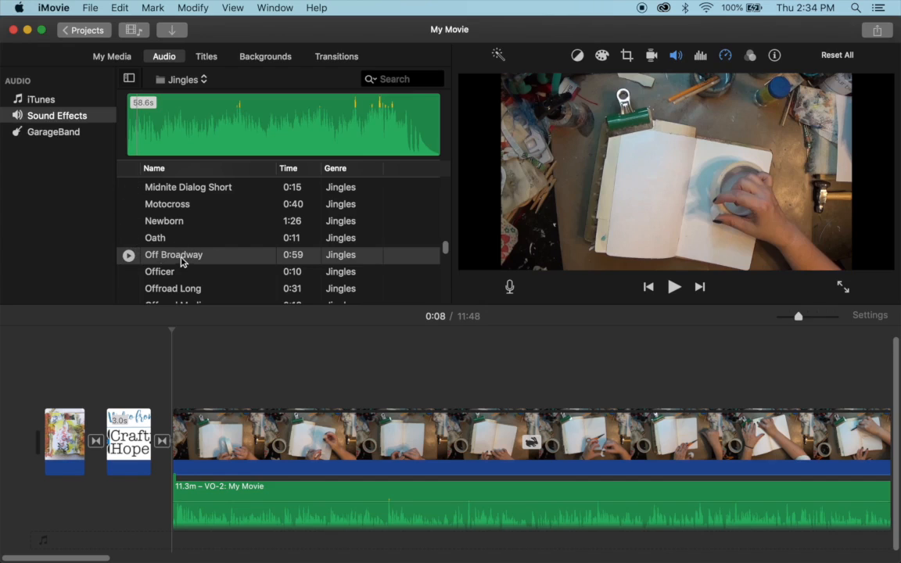
left_click_drag(185, 261, 22, 487)
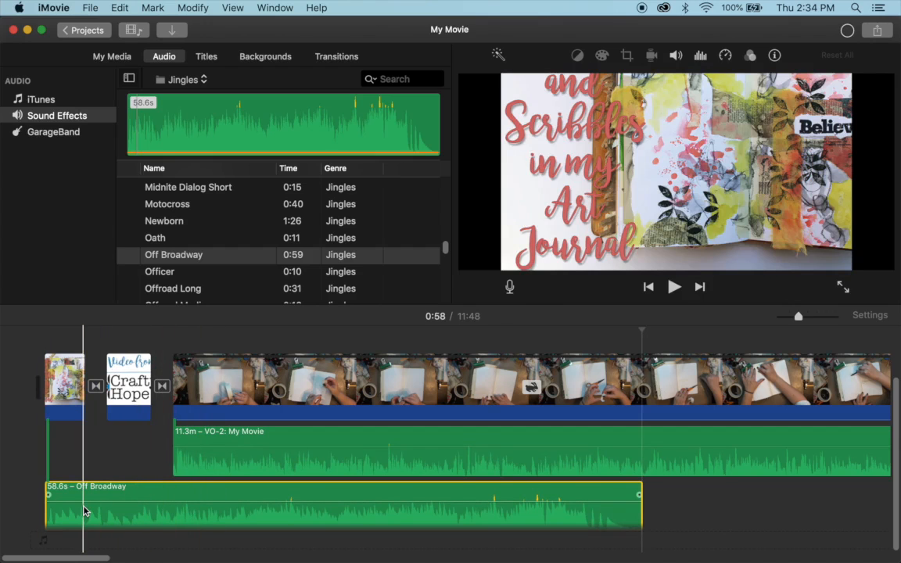
Split the "Off Broadway" music clip at 0:10, shortly after the first video clip begins.
scroll(102, 454, "right", 2)
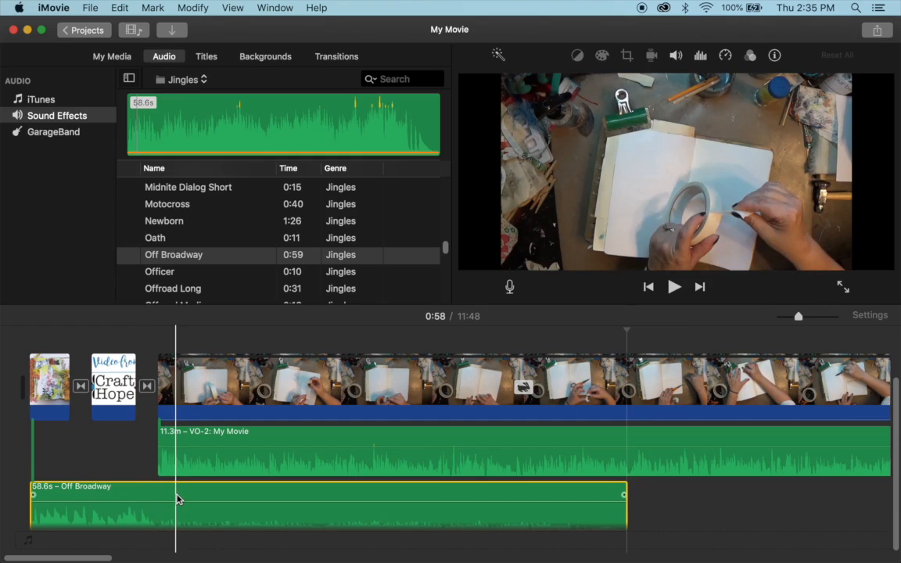
left_click(177, 498)
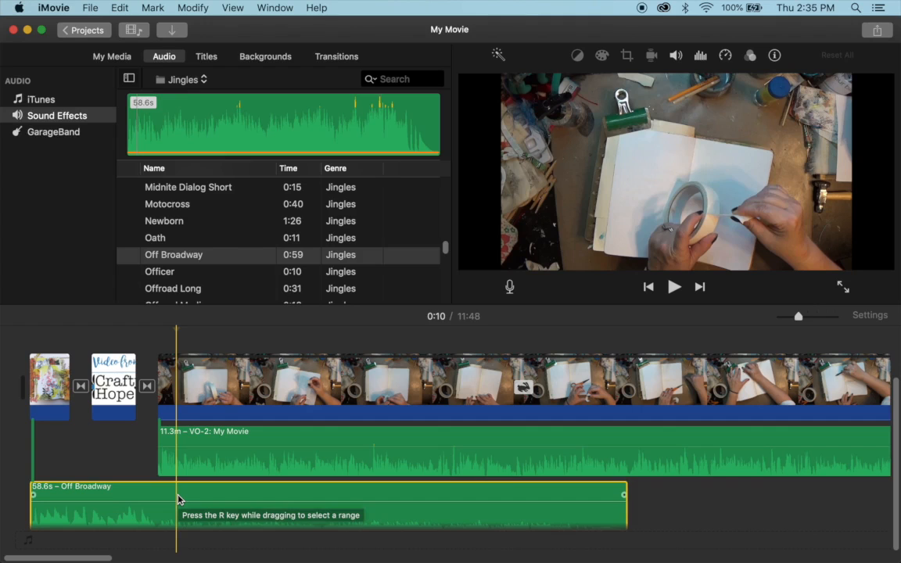
right_click(178, 498)
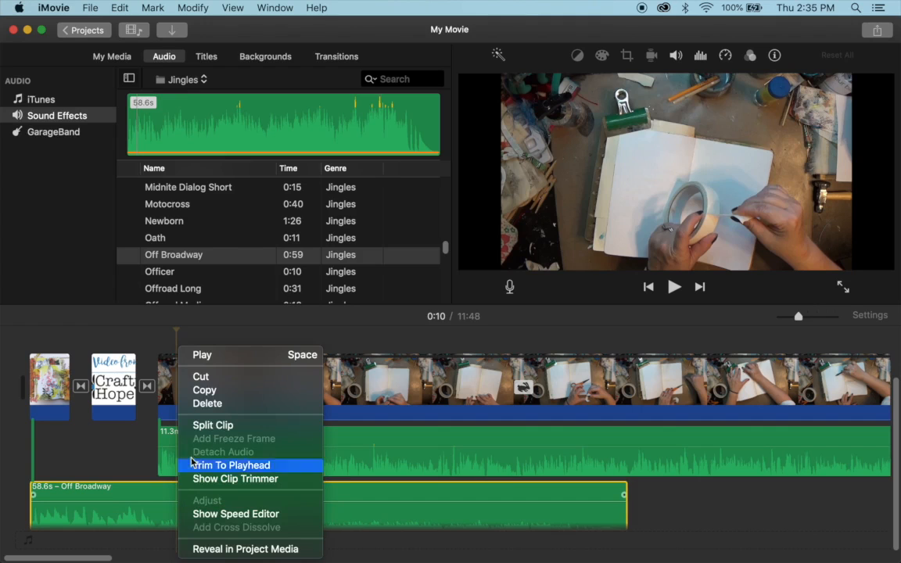
left_click(211, 425)
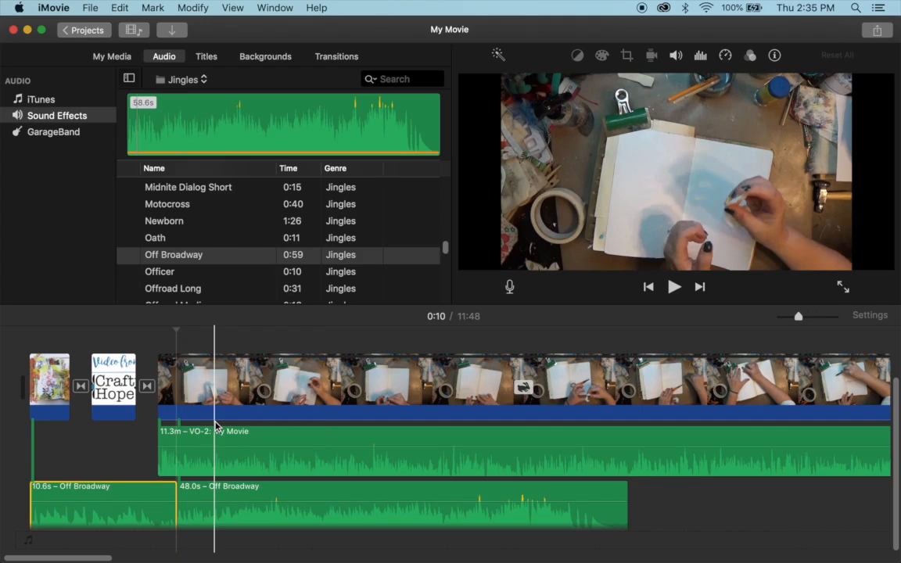
scroll(174, 208, "up", 4)
left_click(176, 217)
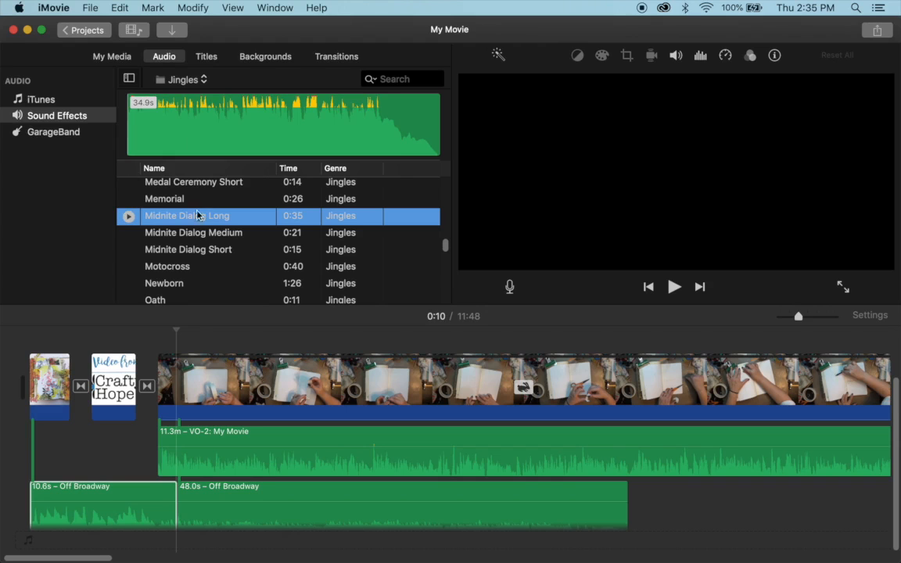
Add a fade-in and a fade-out to the opening piece of the "Off Broadway" music.
left_click(95, 503)
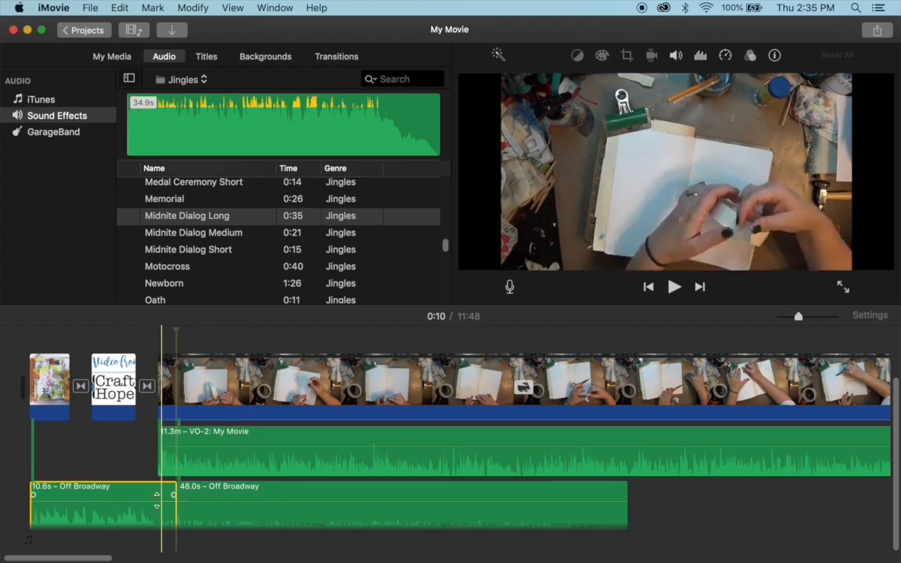
mouse_move(144, 500)
left_mouse_down()
mouse_move(146, 478)
mouse_move(147, 506)
left_mouse_up()
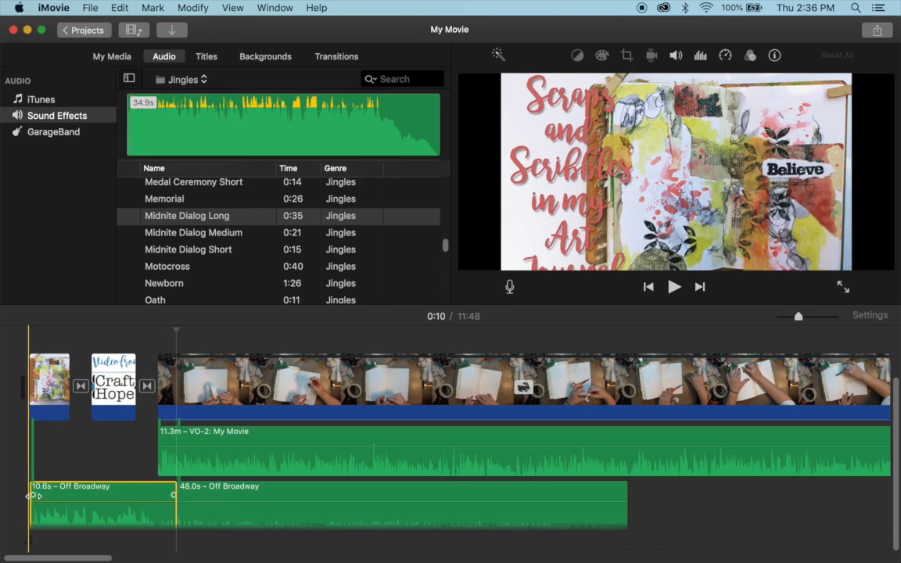
left_click_drag(31, 495, 64, 495)
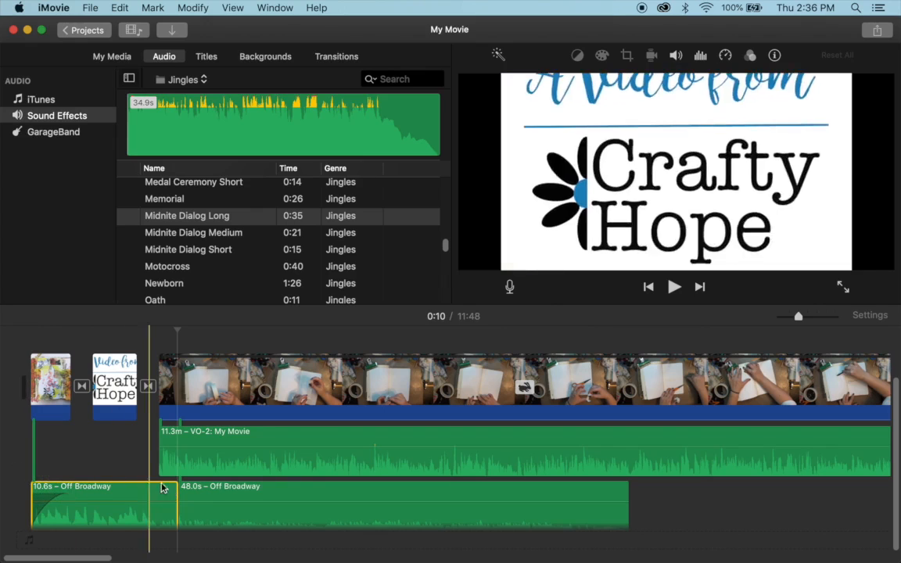
left_click_drag(172, 494, 133, 495)
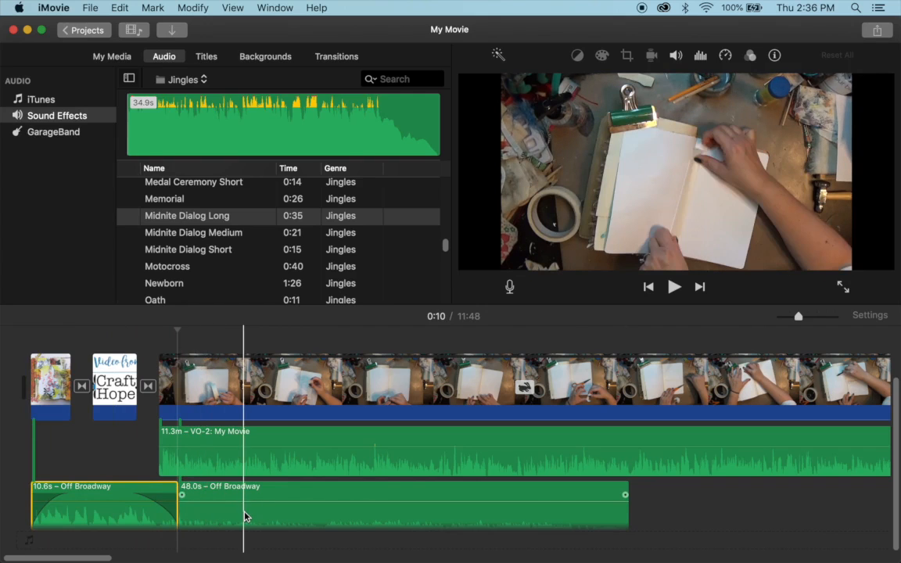
Move the second piece of "Off Broadway" to the end of the movie, starting under the closing stills and overlapping the end of the voiceover.
left_click_drag(246, 513, 308, 513)
left_click_drag(450, 538, 65, 469)
scroll(64, 469, "left", 6)
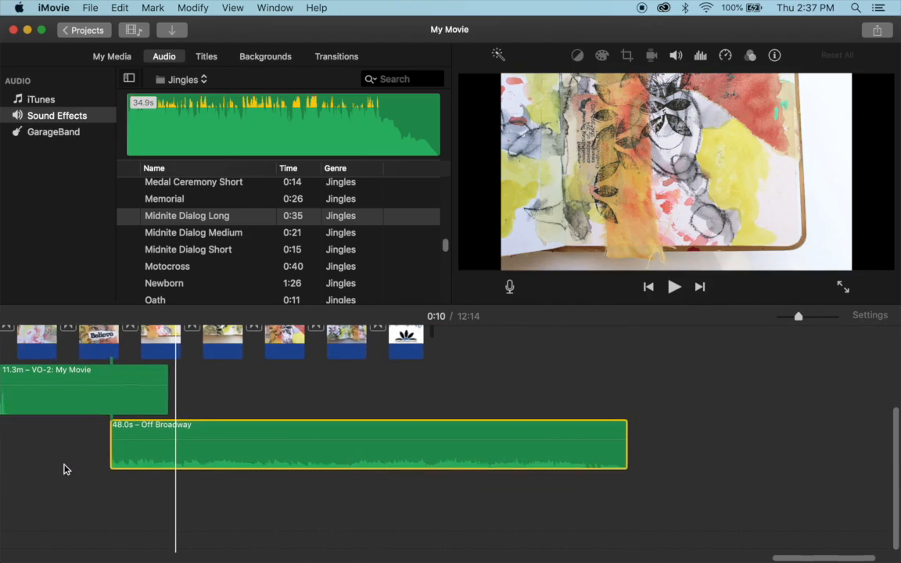
left_click_drag(341, 457, 274, 459)
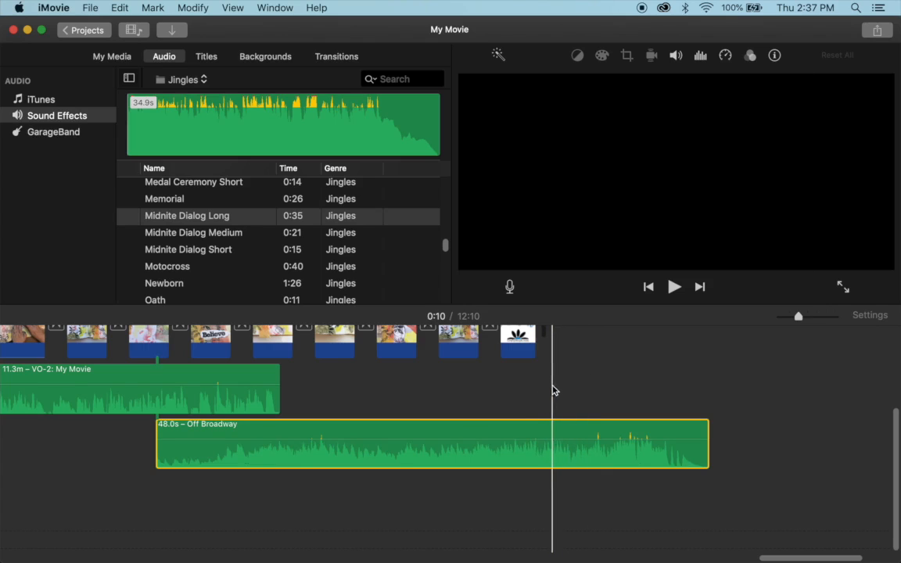
Split the closing "Off Broadway" clip at the end of the "Thank you for watching" card and delete the excess piece.
left_click(548, 390)
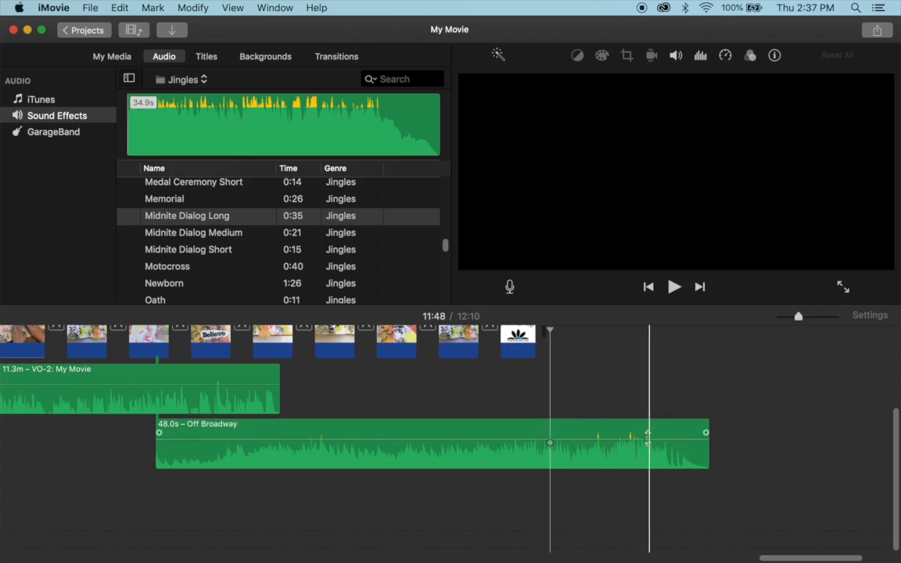
right_click(550, 458)
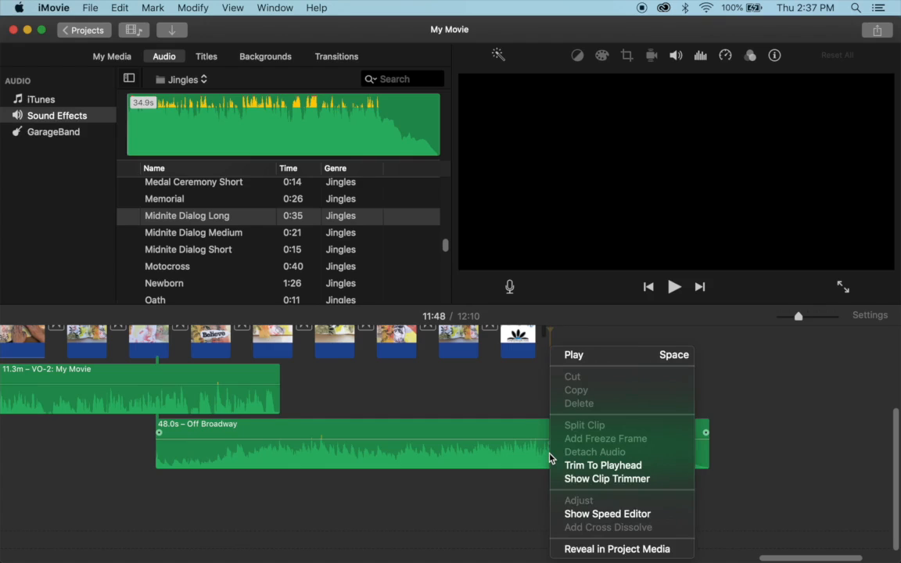
left_click(537, 432)
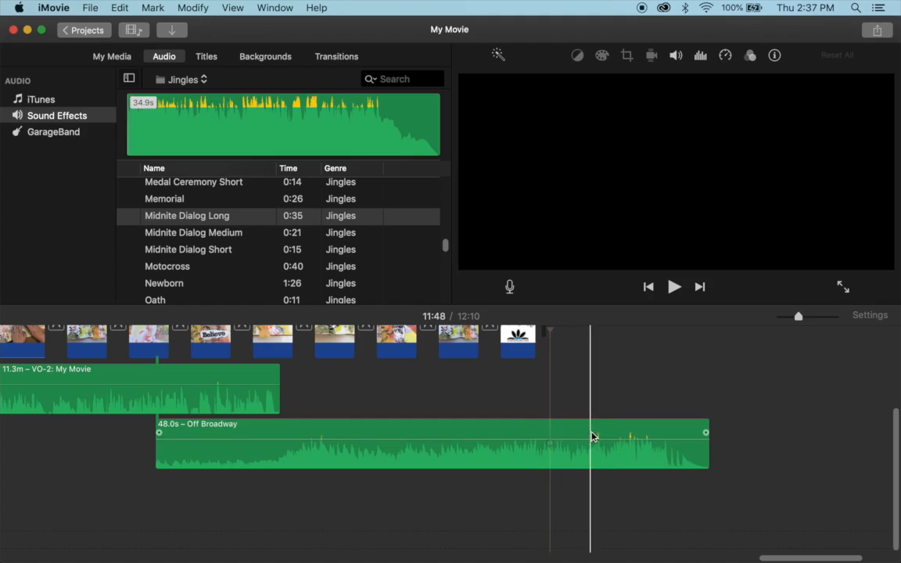
left_click(552, 446)
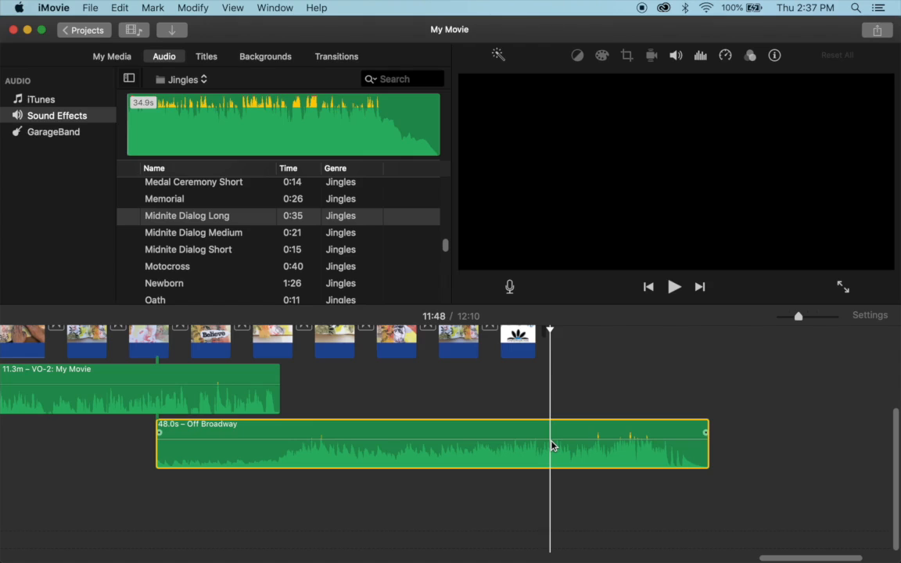
right_click(551, 445)
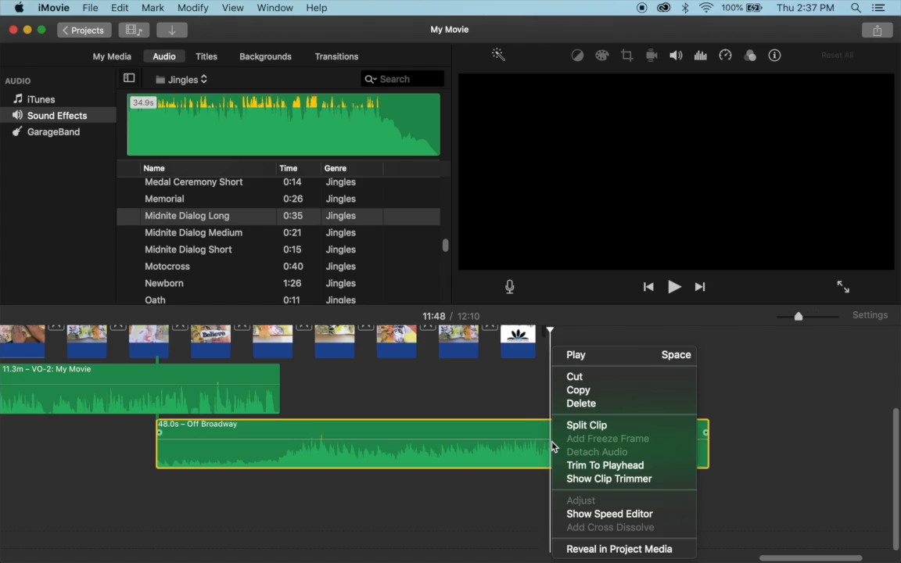
left_click(576, 426)
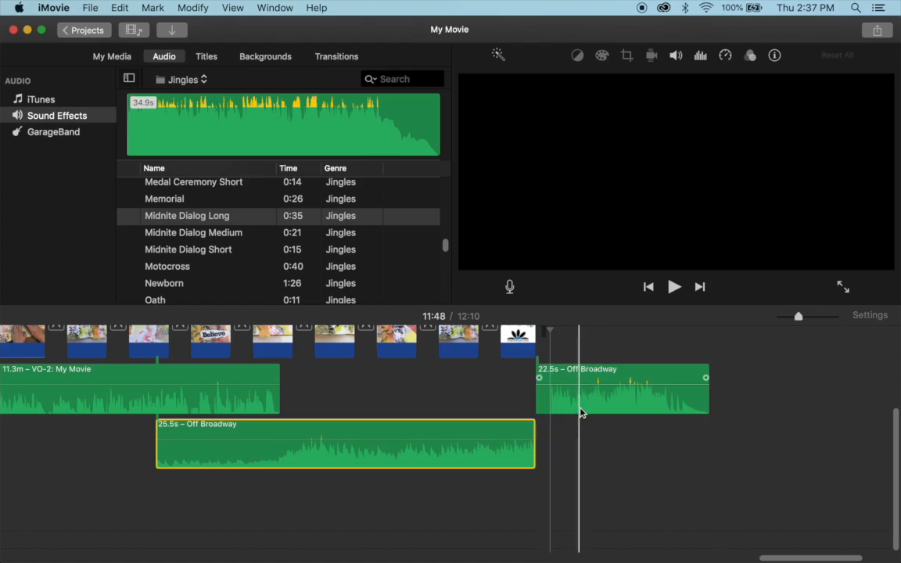
left_click(583, 402)
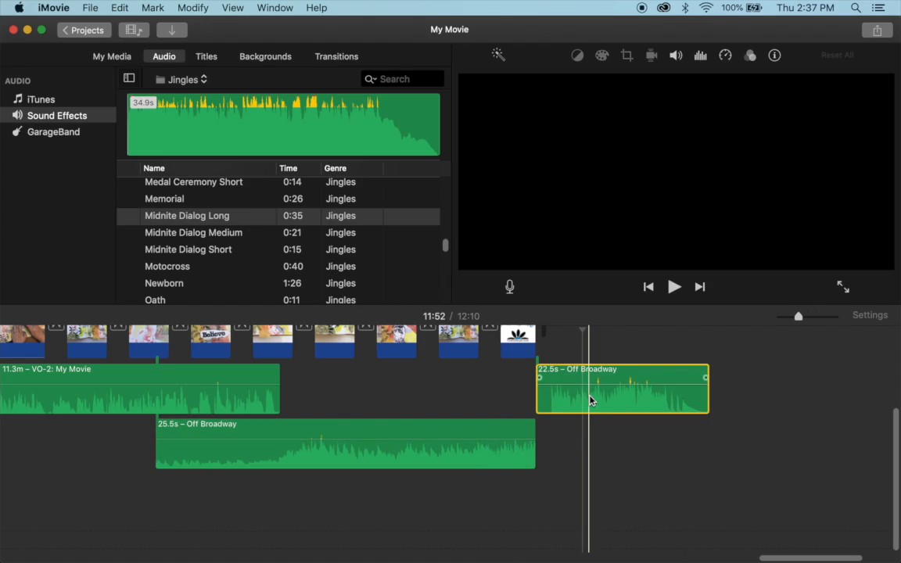
key("Delete")
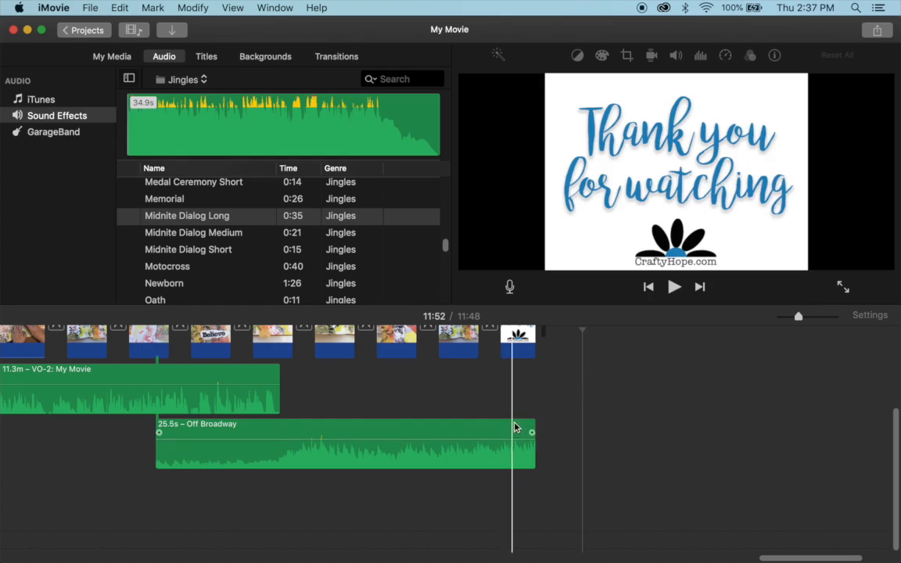
Add a short fade-out to the closing music clip and a long fade-in that extends past the end of the voiceover.
left_click_drag(531, 433, 494, 432)
left_click_drag(159, 432, 202, 432)
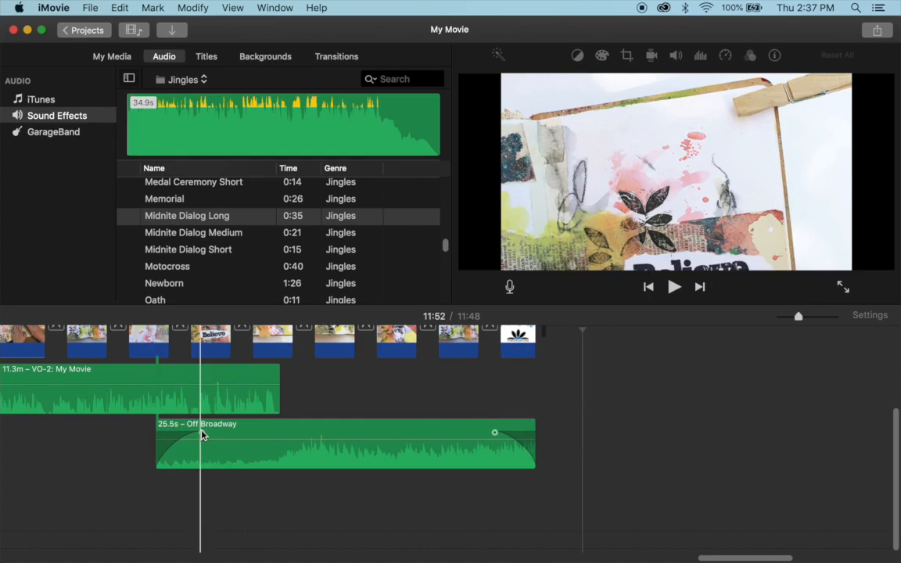
left_click_drag(202, 432, 350, 432)
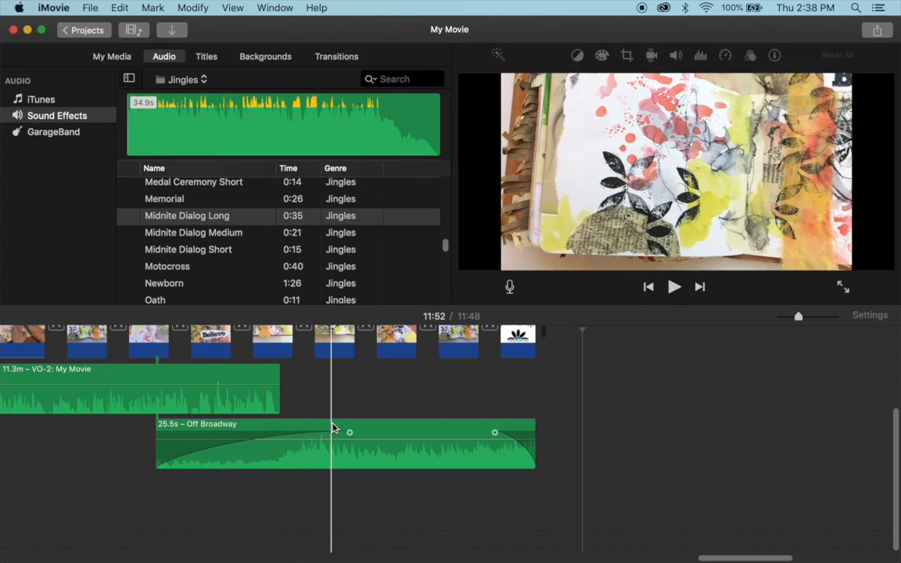
Examine the finished timeline from end to end, including the opening and closing music, and return the playhead to 0:00.
scroll(96, 472, "left", 10)
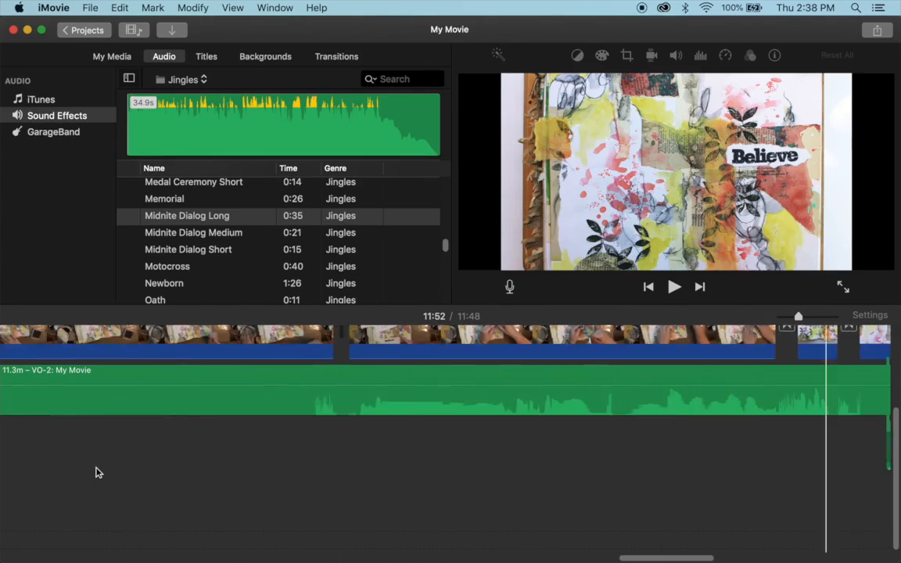
scroll(96, 472, "left", 15)
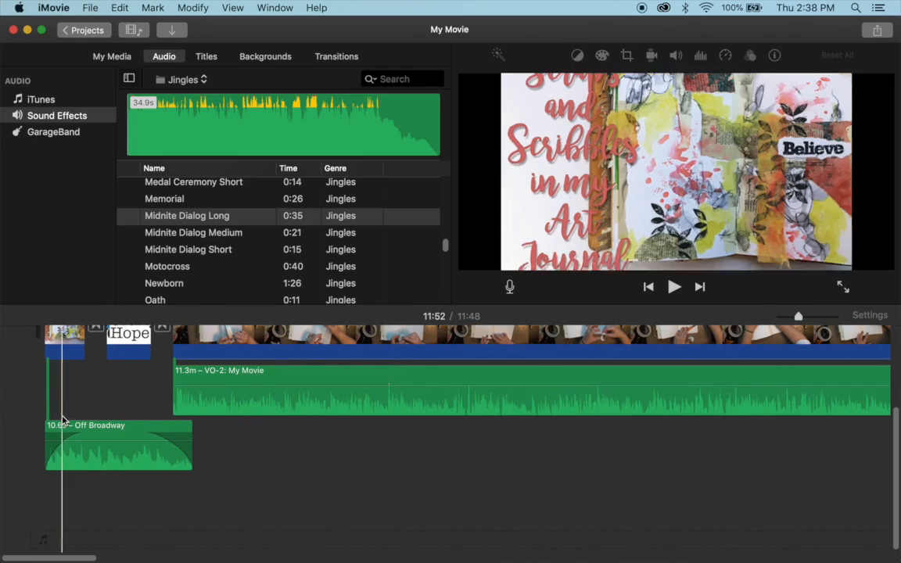
scroll(63, 423, "up", 4)
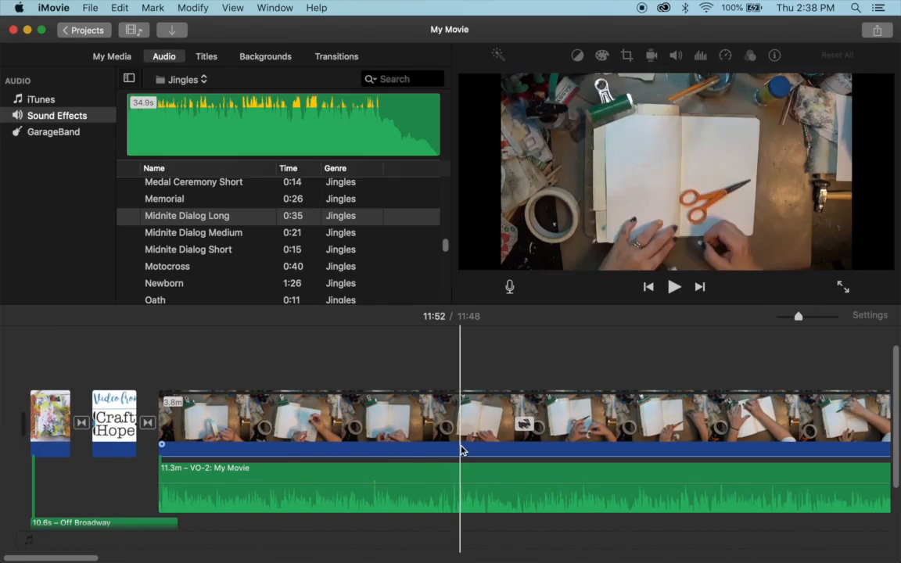
key("End")
scroll(388, 462, "left", 15)
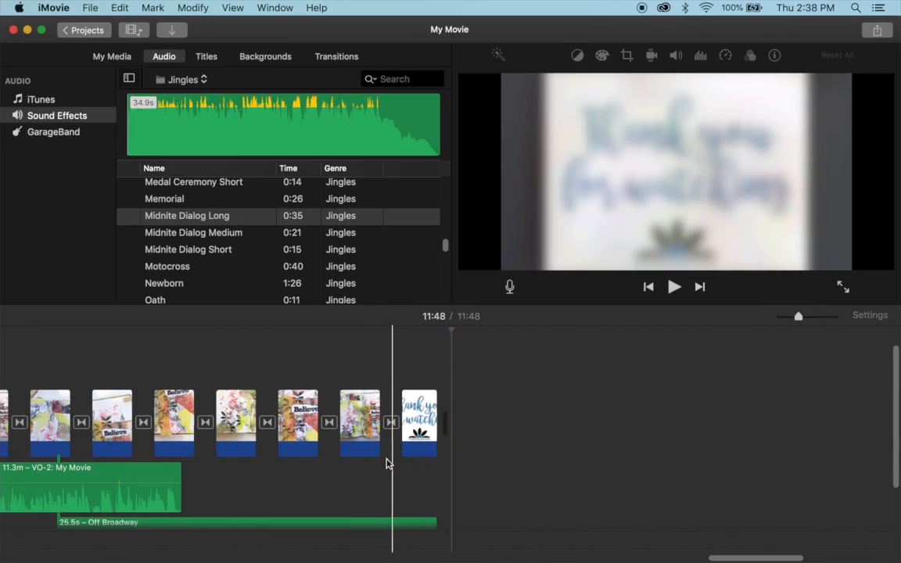
scroll(173, 479, "left", 20)
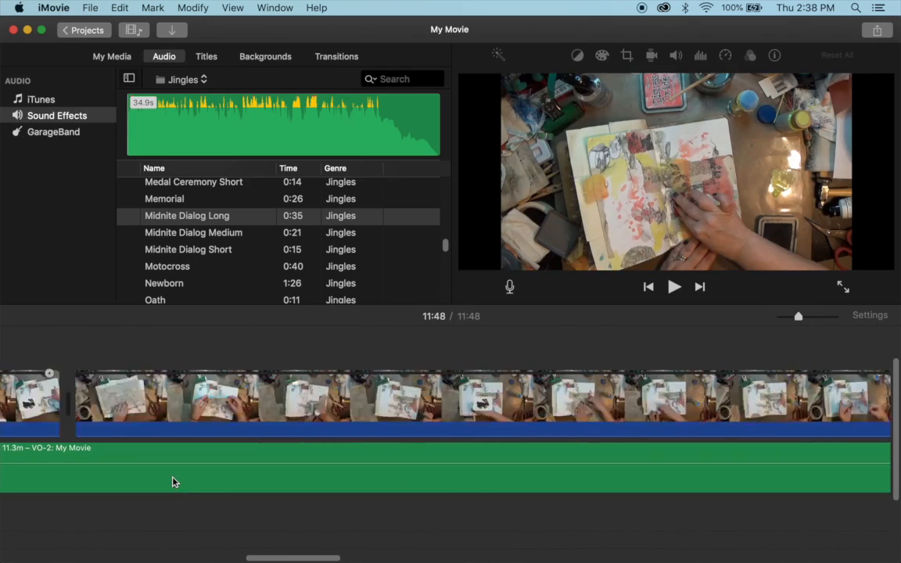
left_click(45, 338)
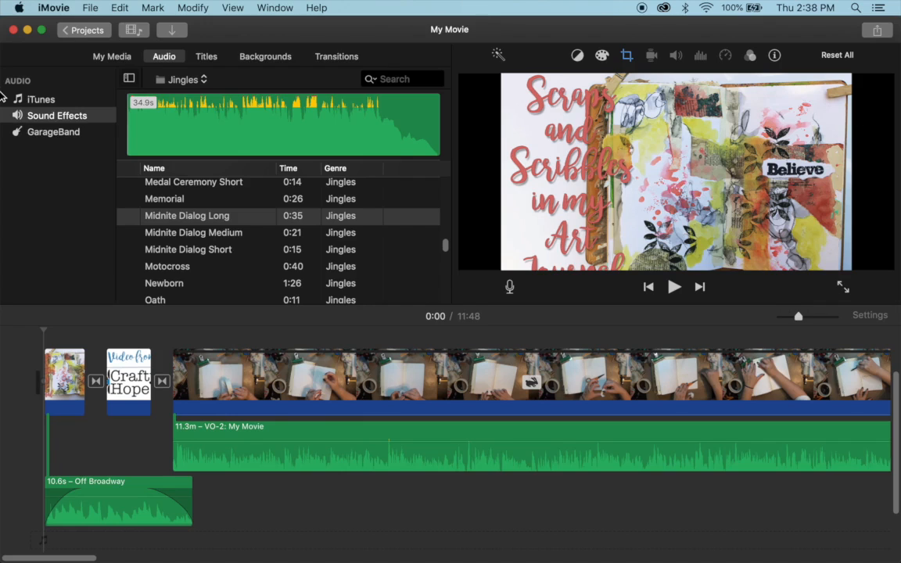
Leave the project for the projects overview, saving the movie under the name "Scraps and Scribbles".
left_click(82, 30)
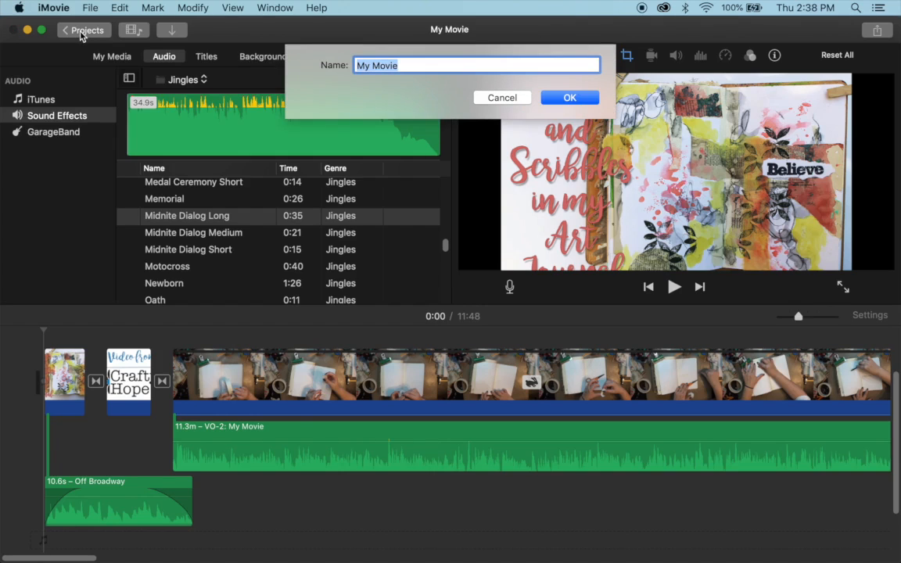
type("s")
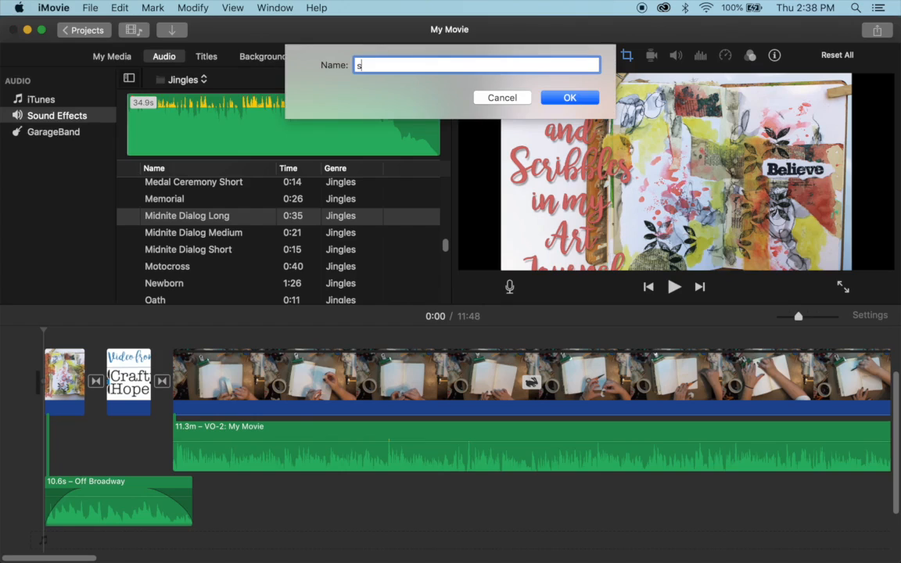
type("cr")
key("BackSpace")
key("BackSpace")
key("BackSpace")
type("Scraps and Scribbles")
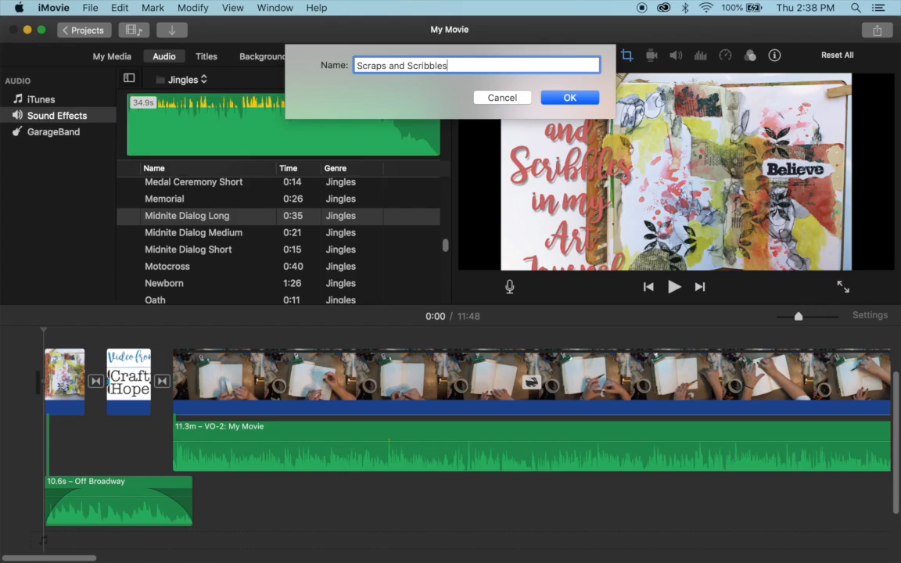
left_click(573, 100)
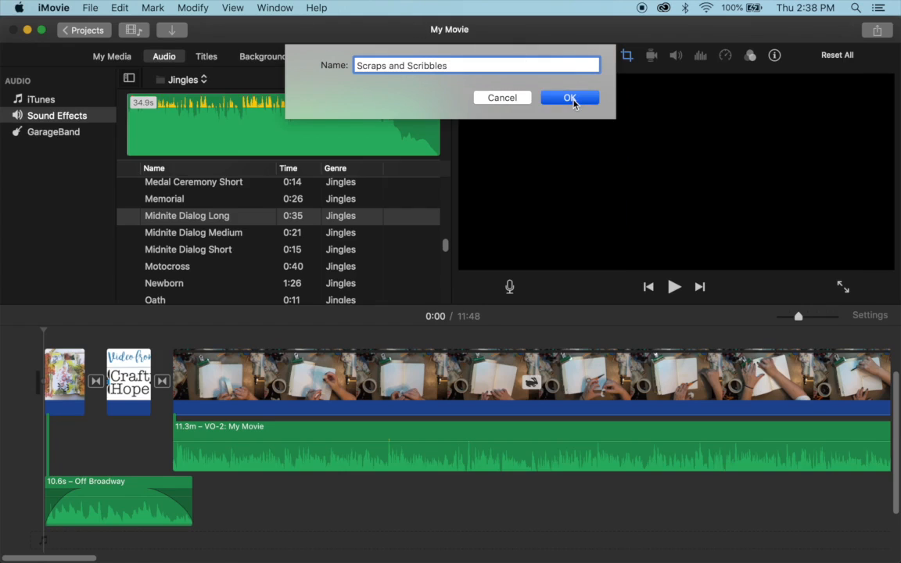